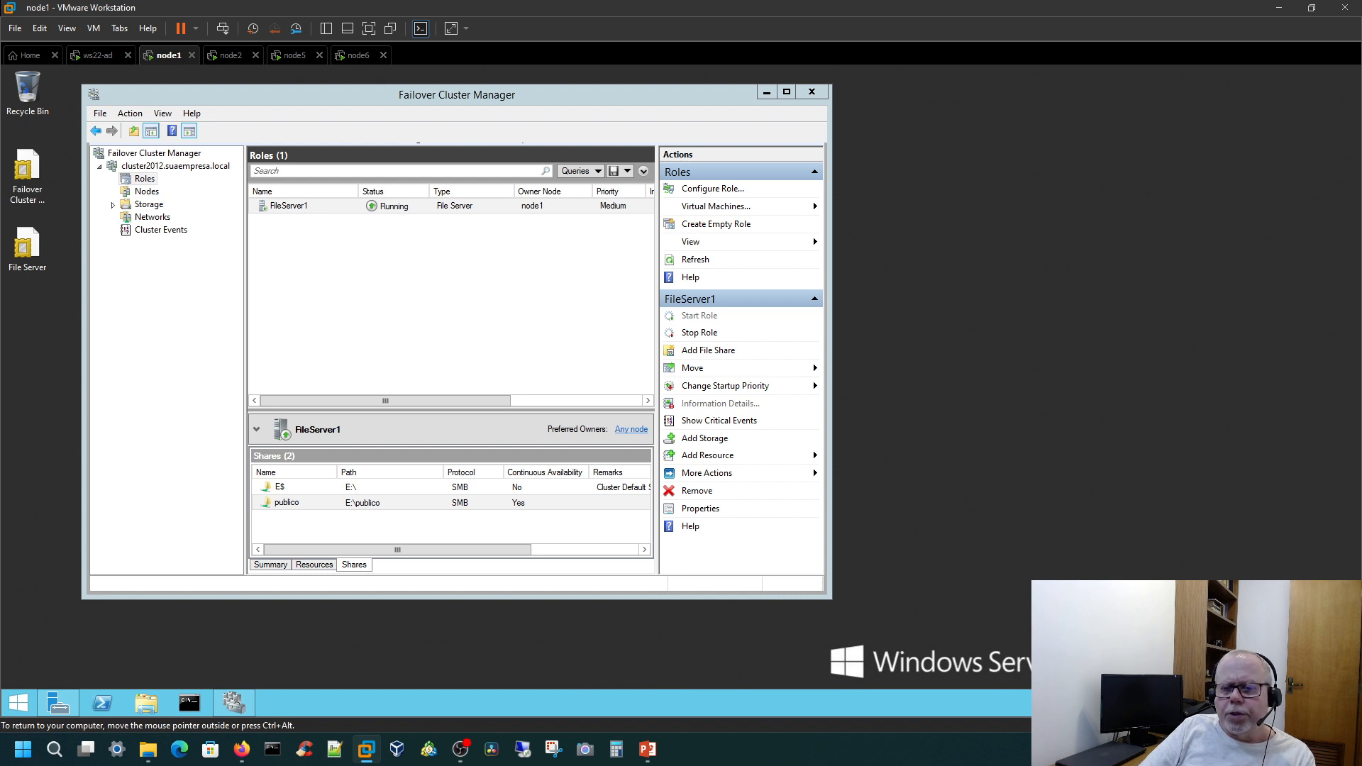
Step: Inspect node1 and node2 in the node list of the cluster2012 cluster
click(149, 192)
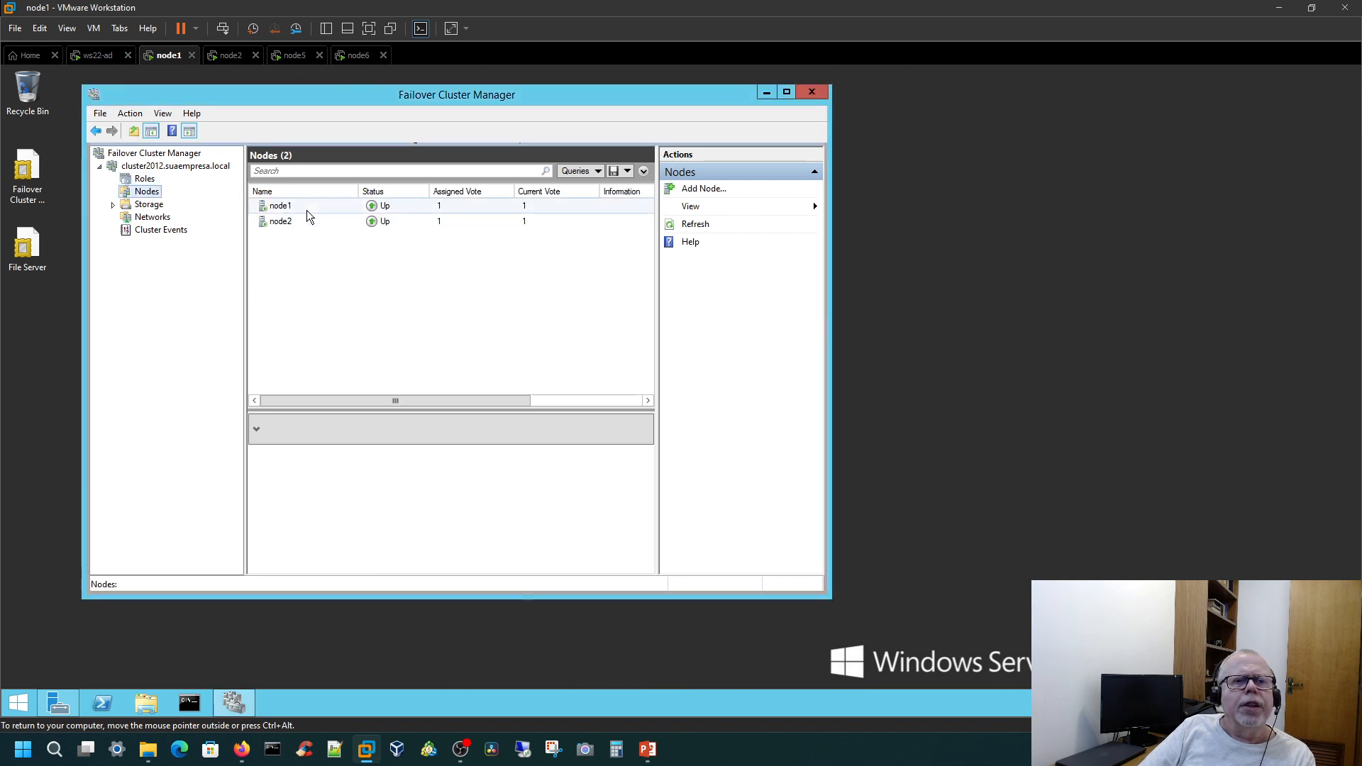
click(307, 207)
click(307, 223)
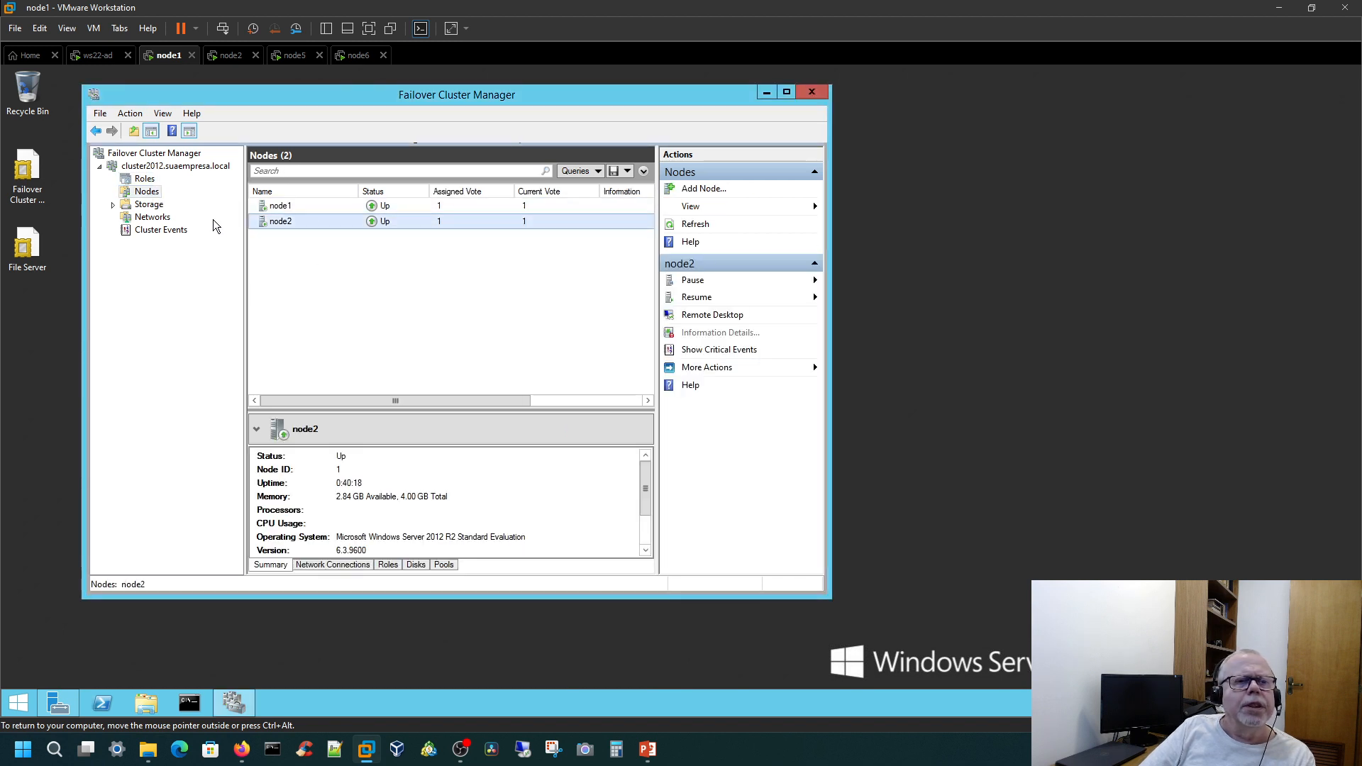
click(169, 188)
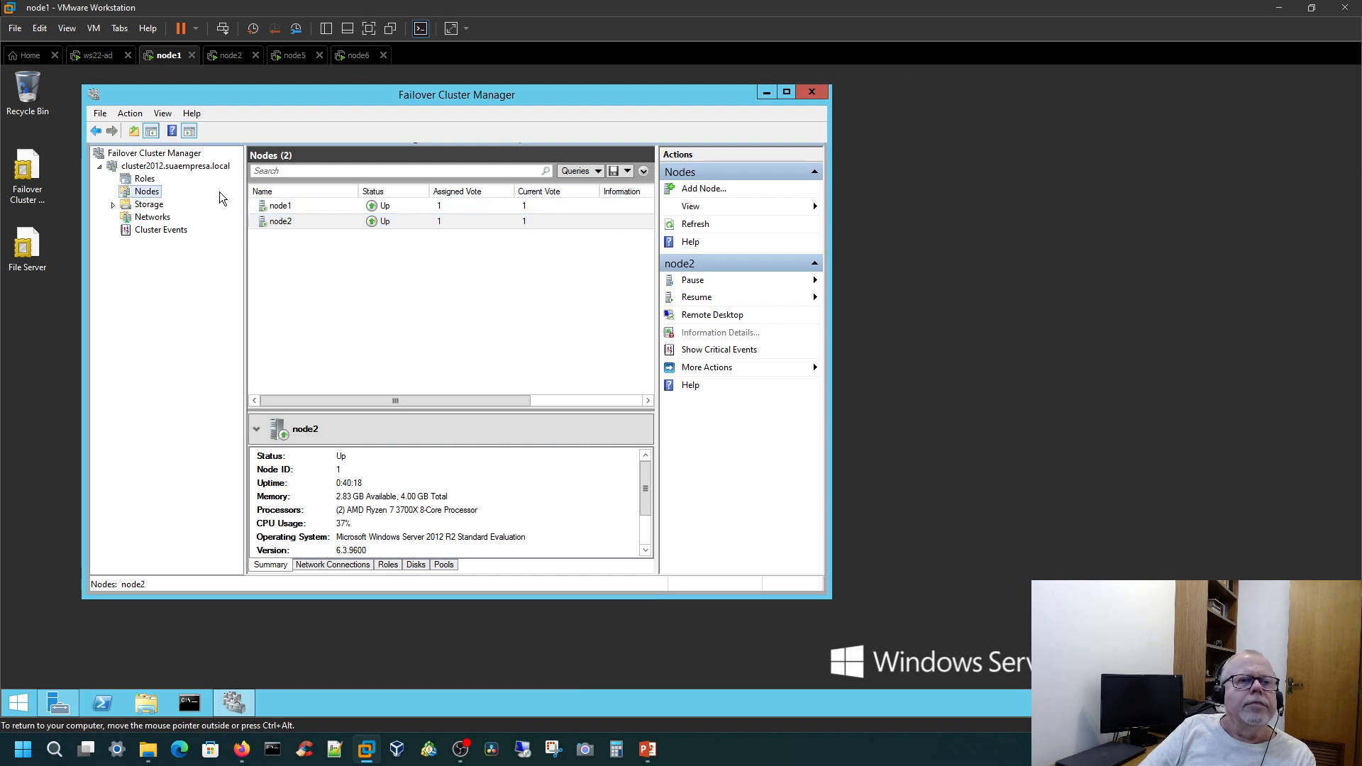
Step: Review the FileServer1 role of cluster2012 and its publico share
click(142, 180)
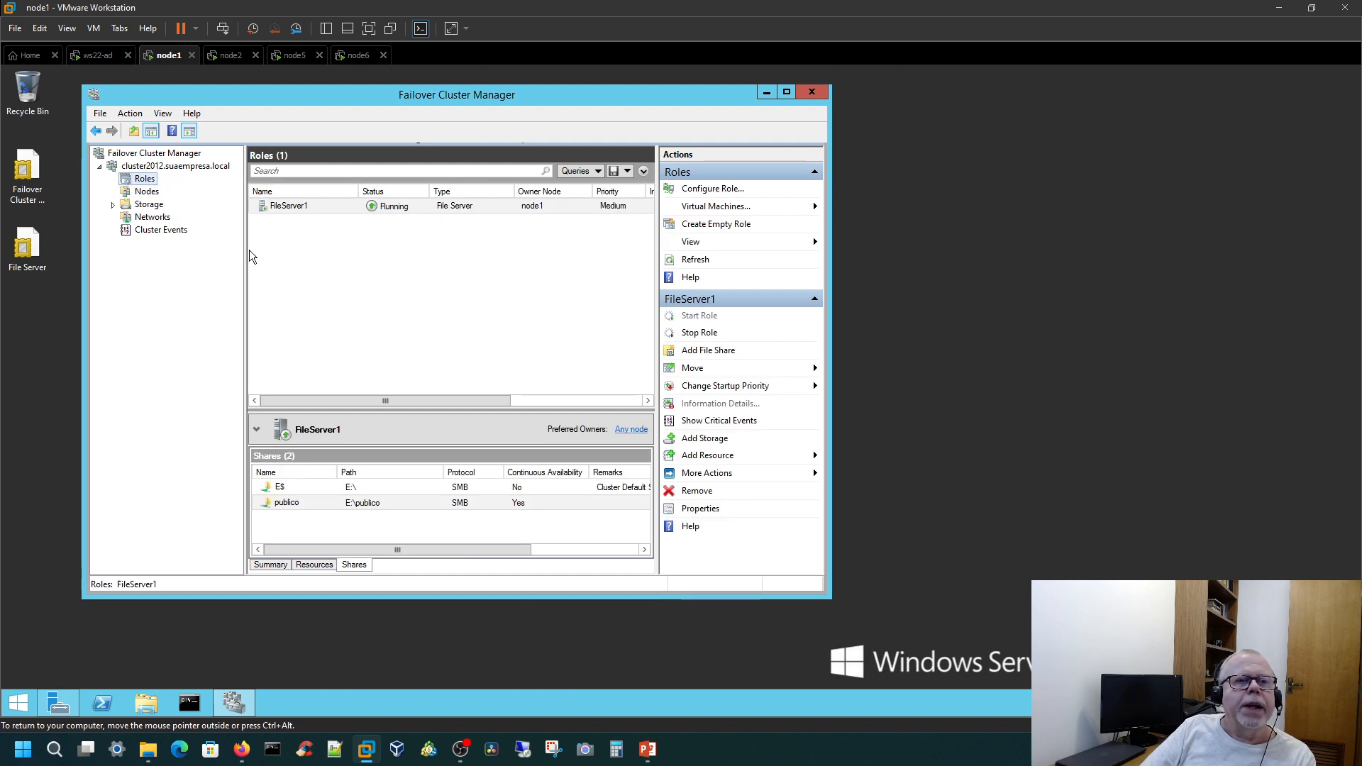
click(294, 212)
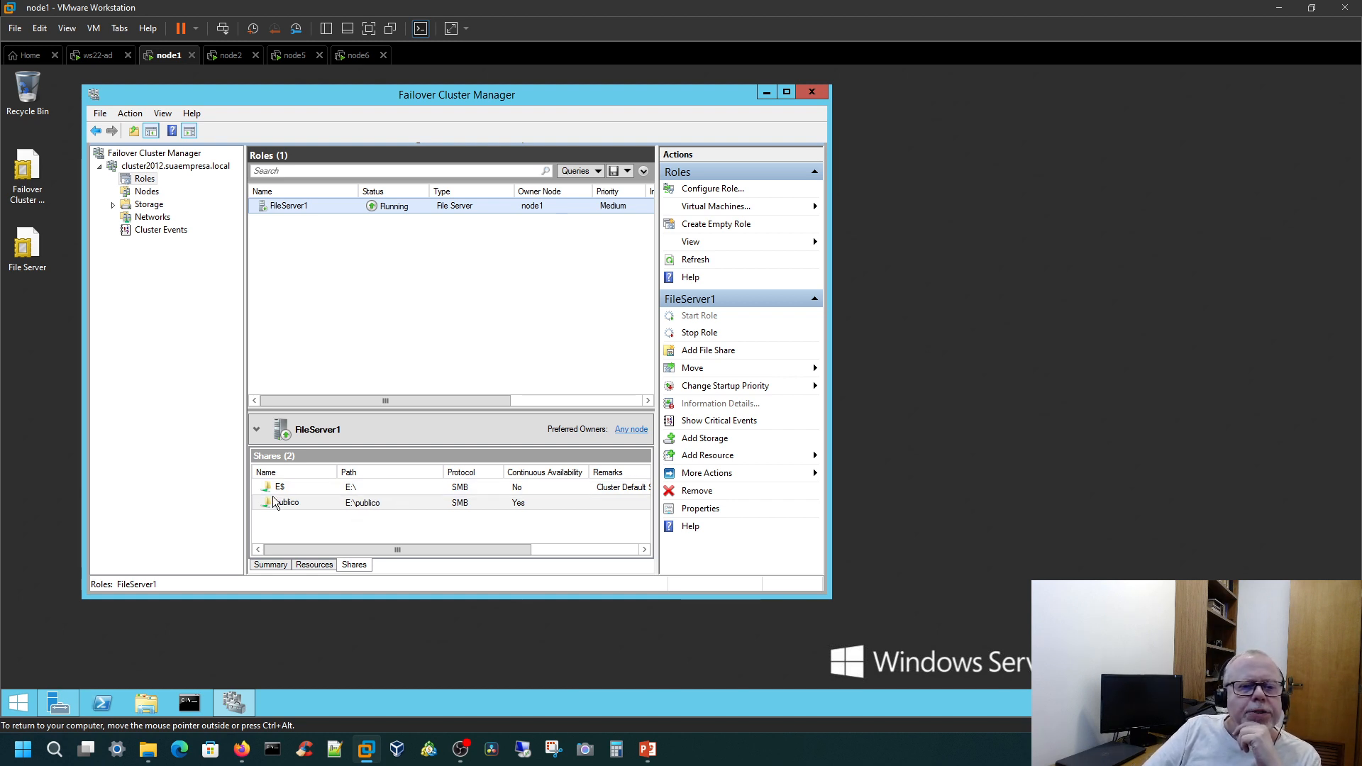
click(384, 504)
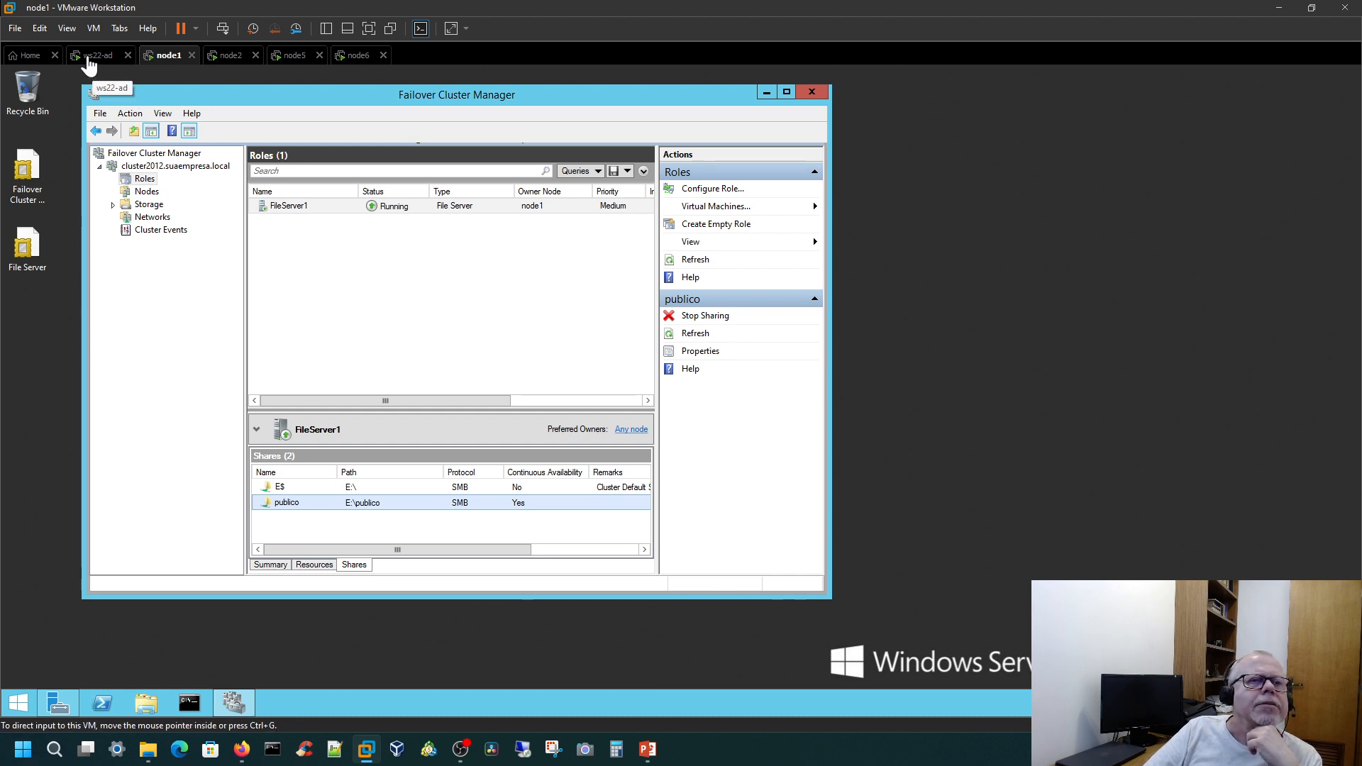
Step: Switch to the ws22-ad virtual machine and unlock it by entering the account password
click(90, 61)
click(363, 374)
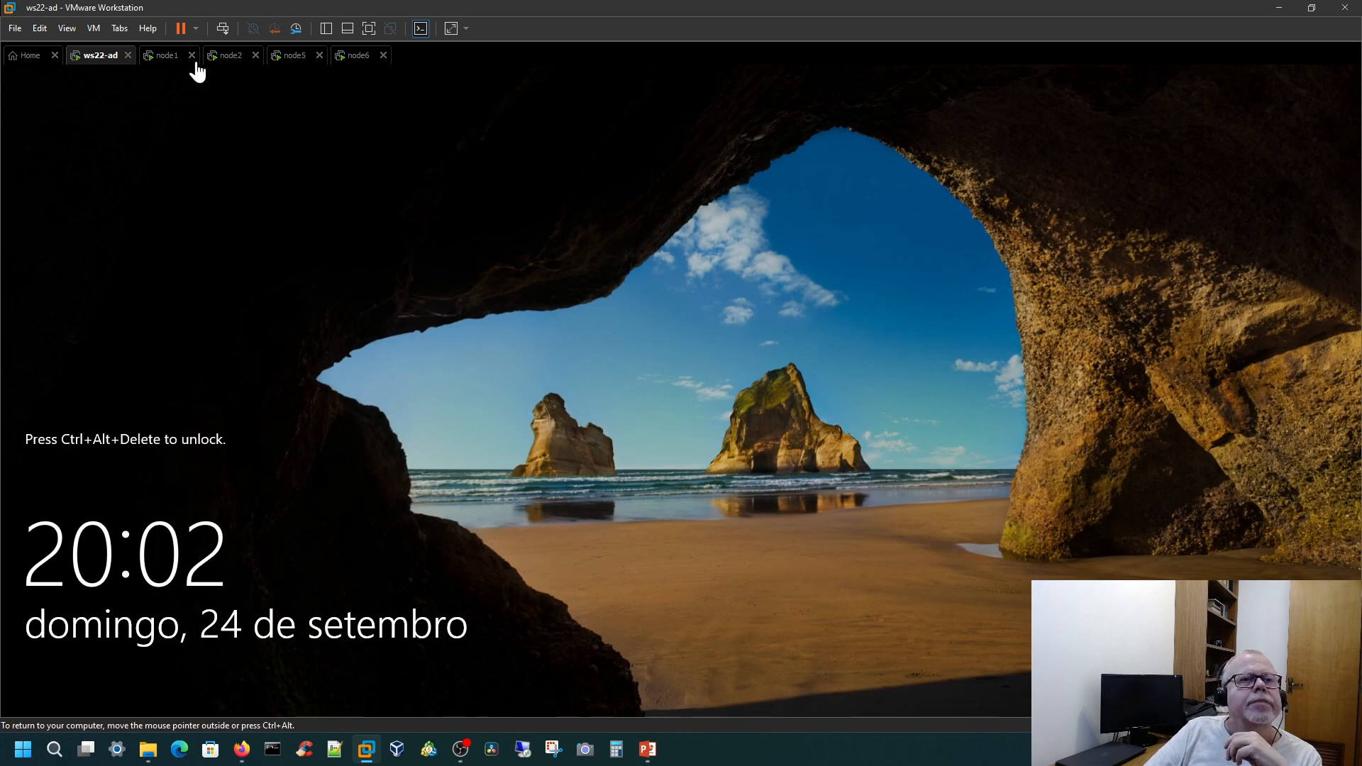
click(221, 29)
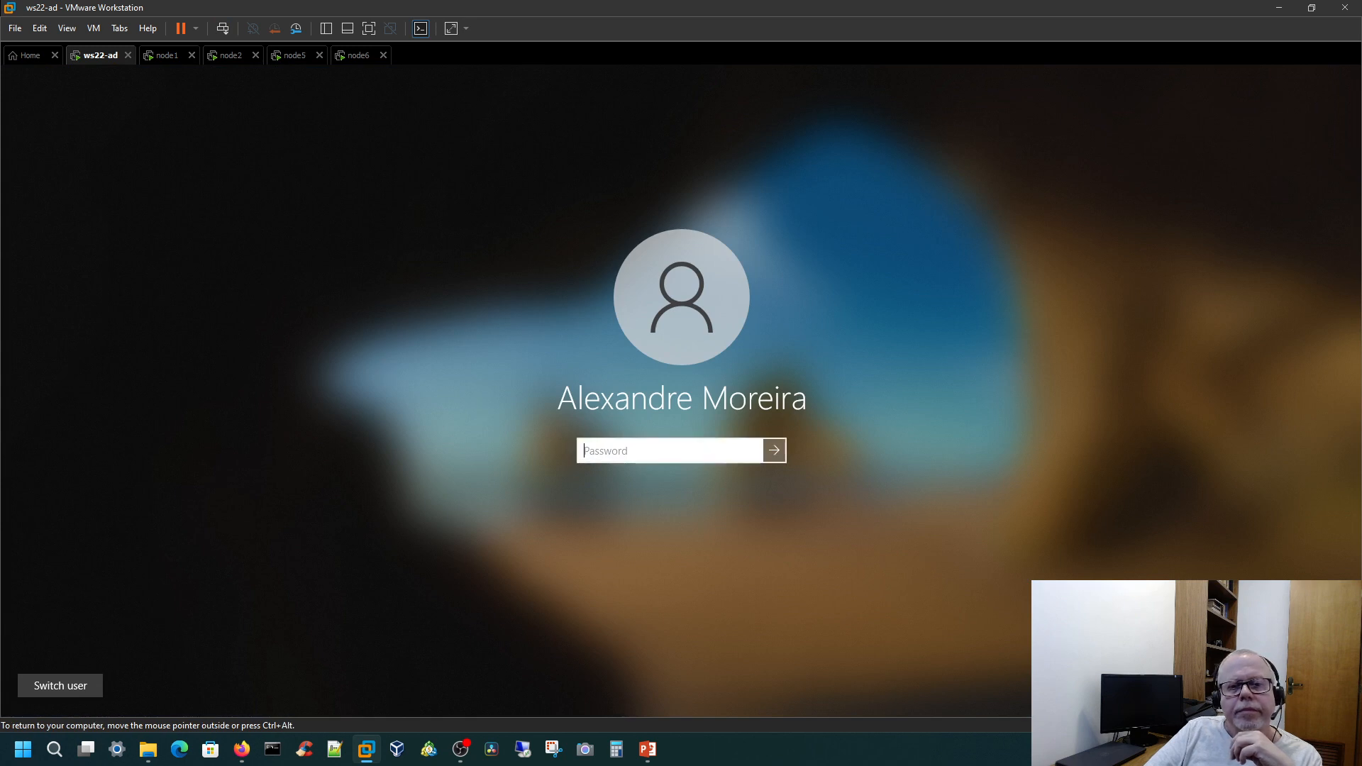
text(•••)
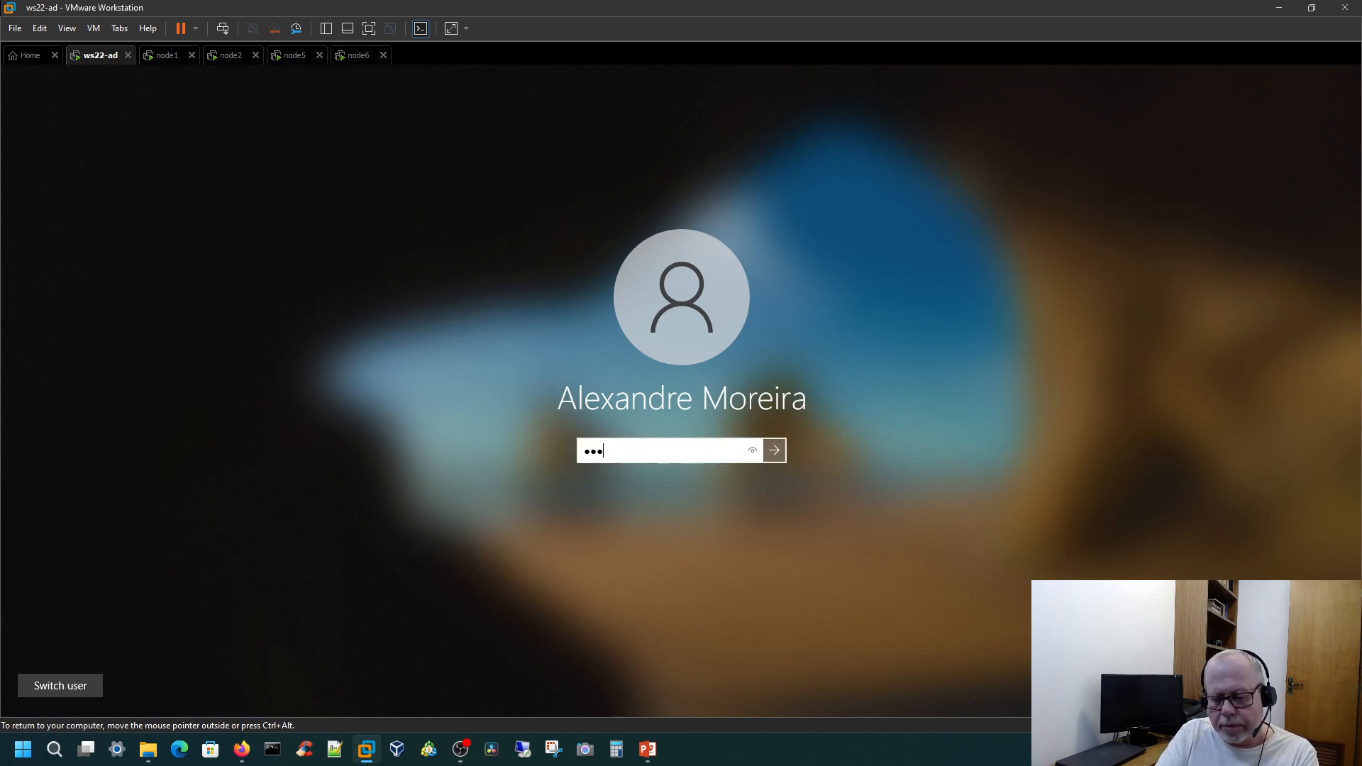
key(Return)
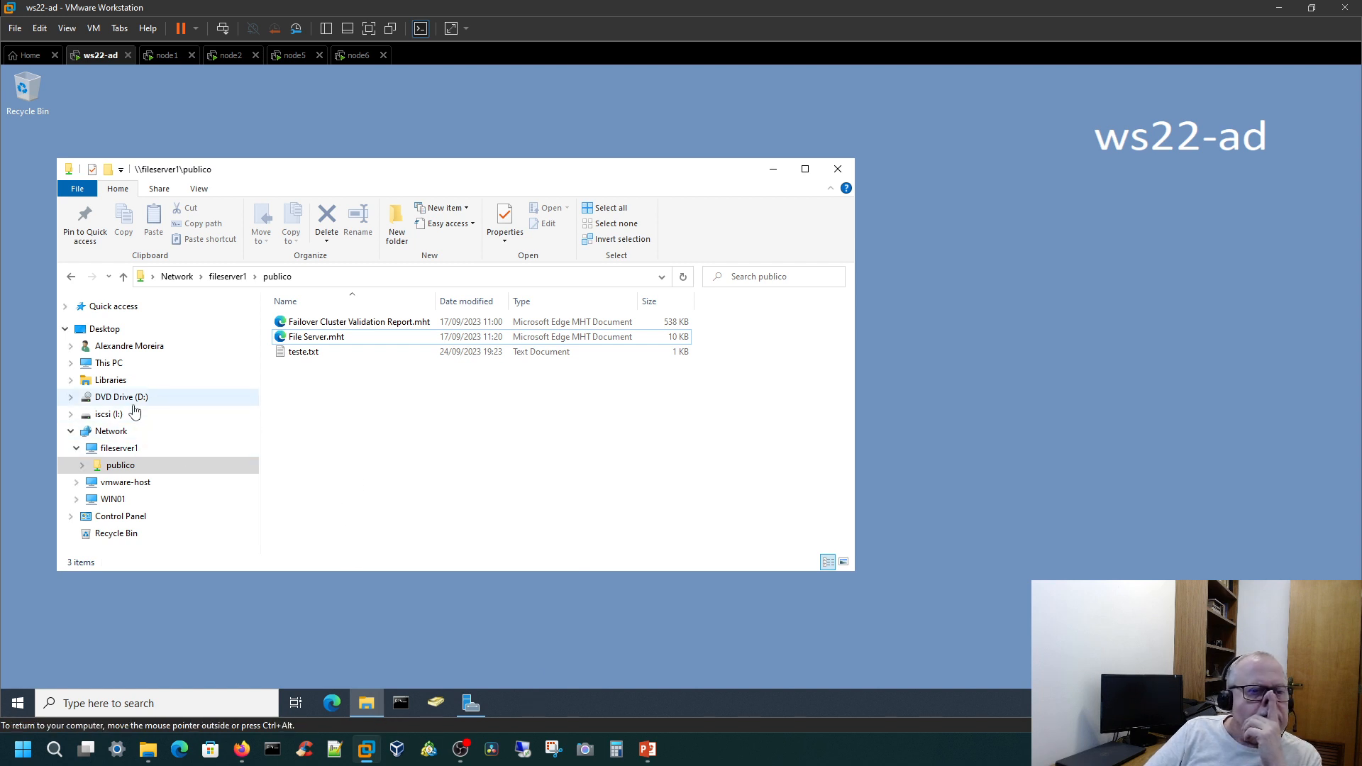
Step: Check the network paths of fileserver1 and its publico share, along with the files inside
click(121, 450)
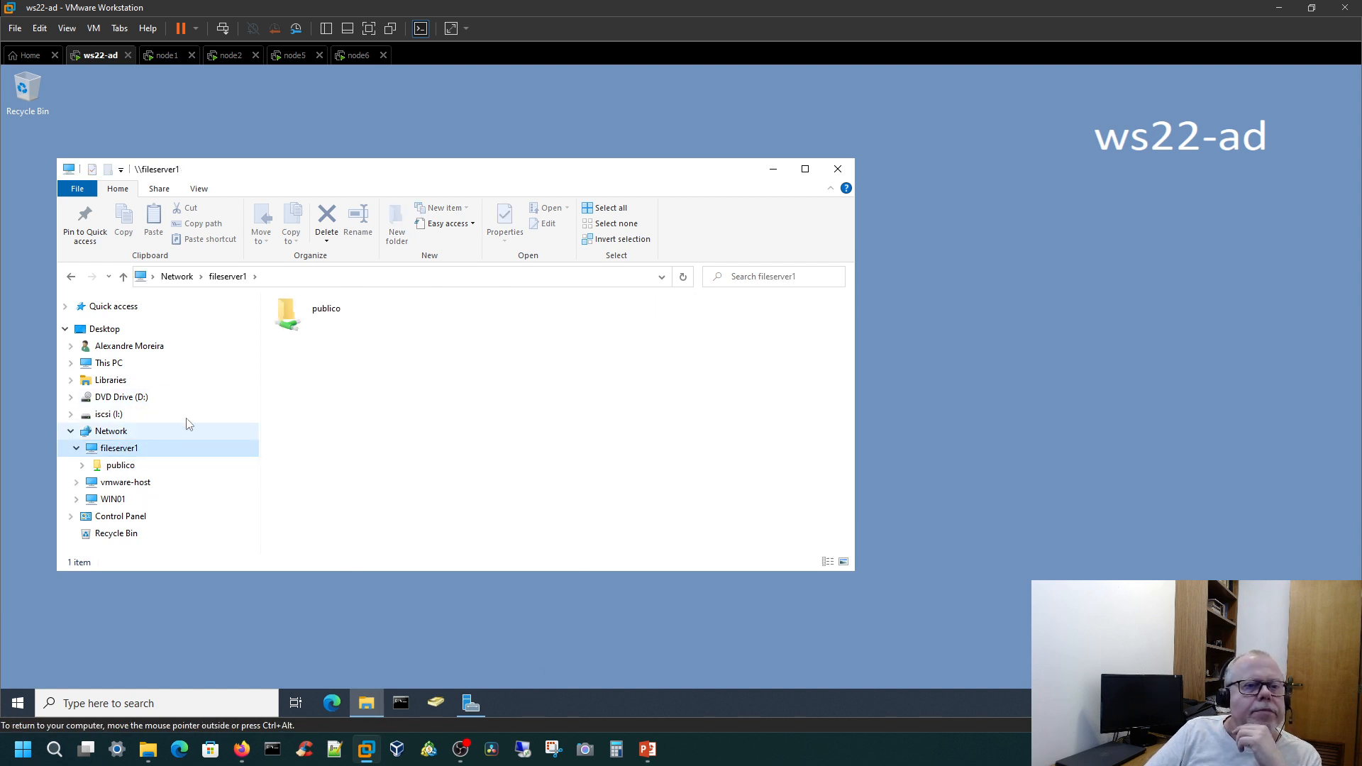
click(333, 276)
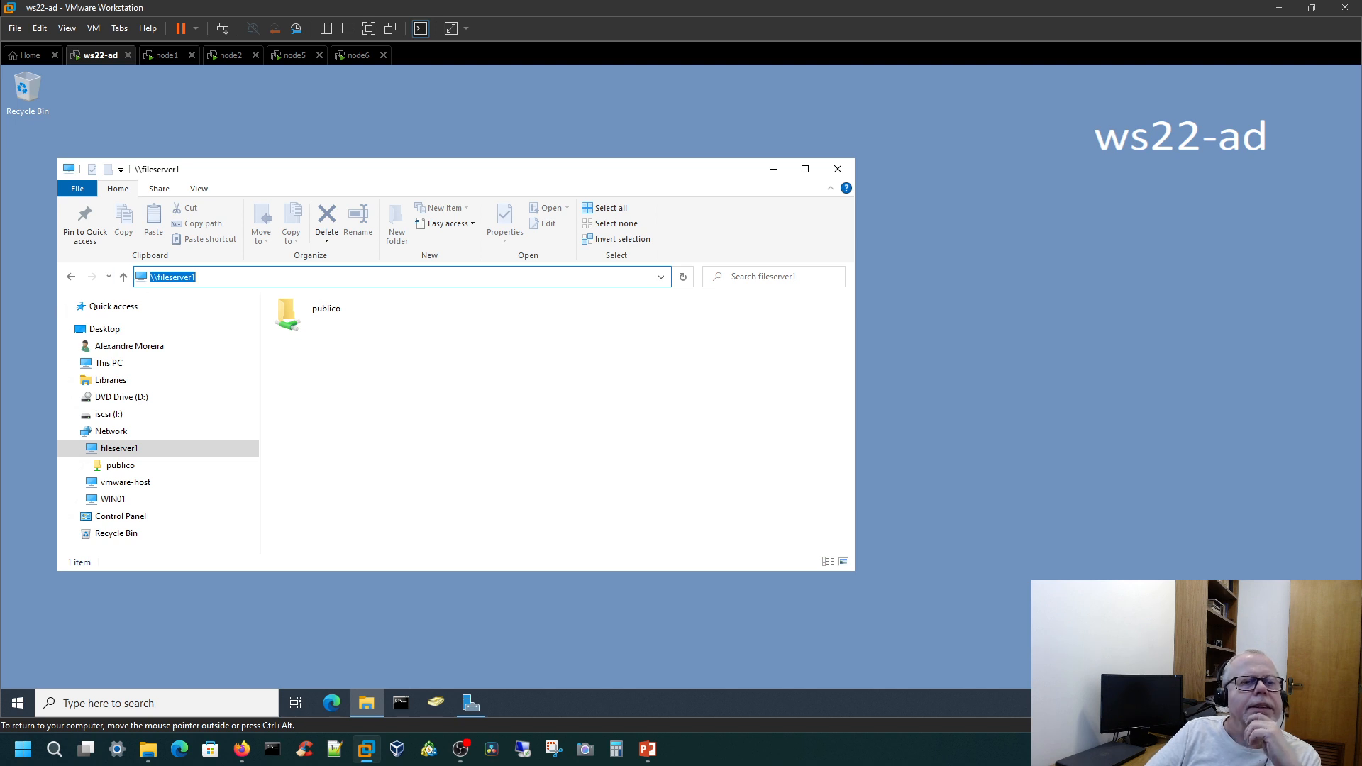
click(124, 465)
click(326, 277)
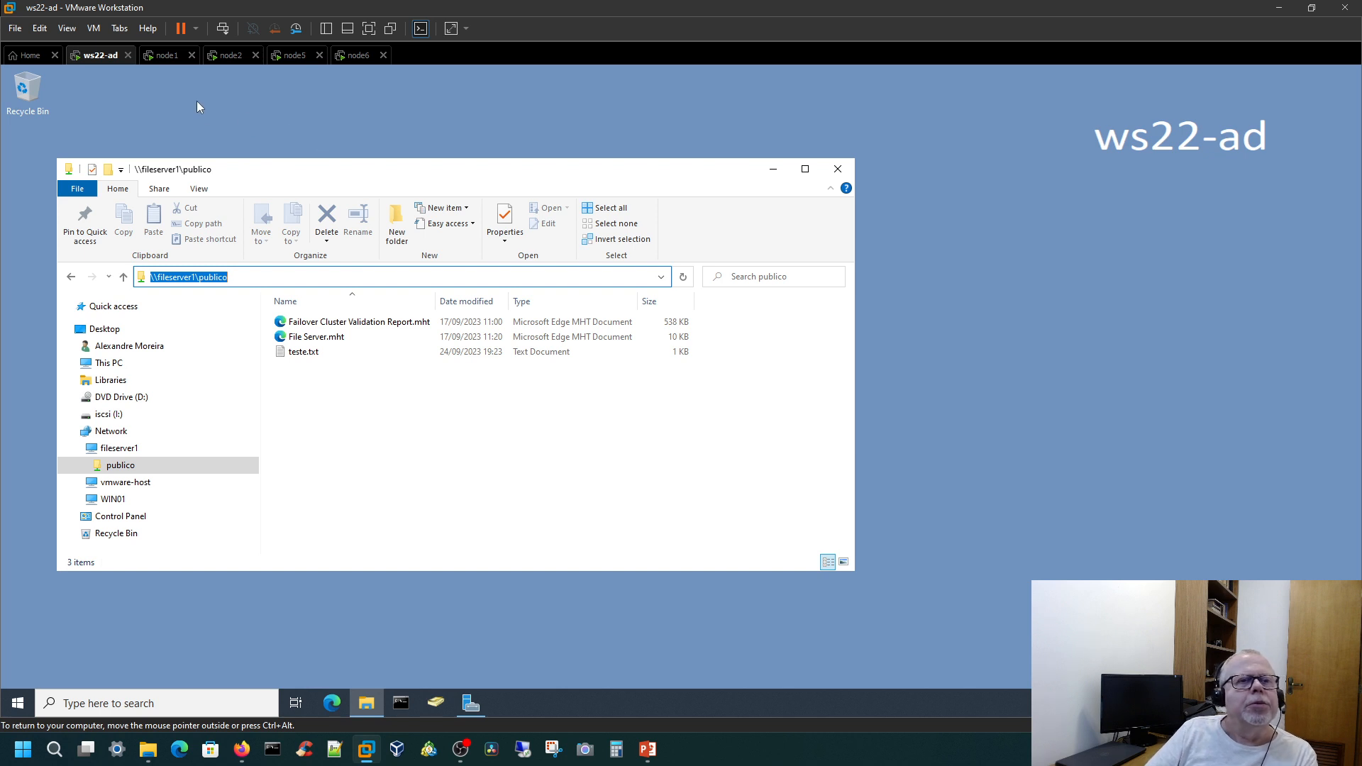
Step: Return to the node1 virtual machine and stop the FileServer1 role on cluster2012
click(170, 57)
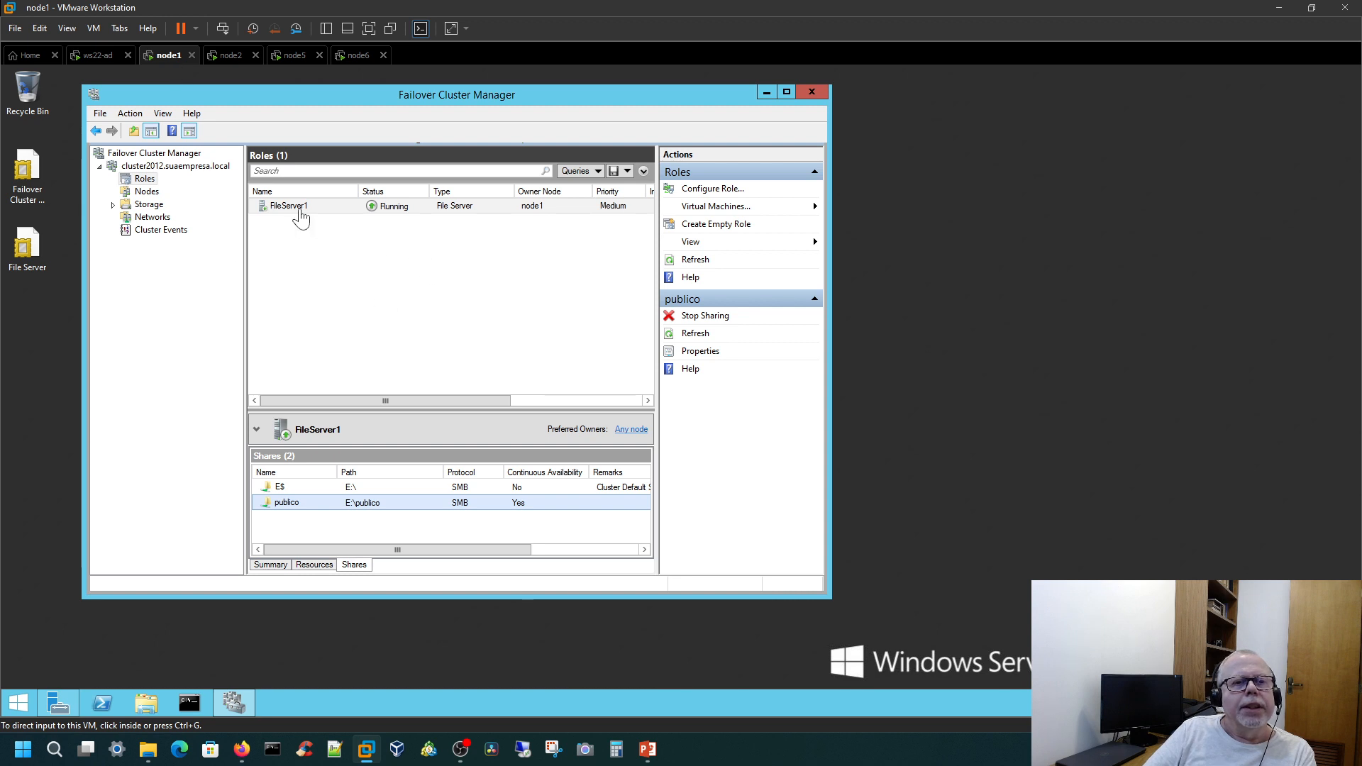
click(299, 211)
right_click(299, 212)
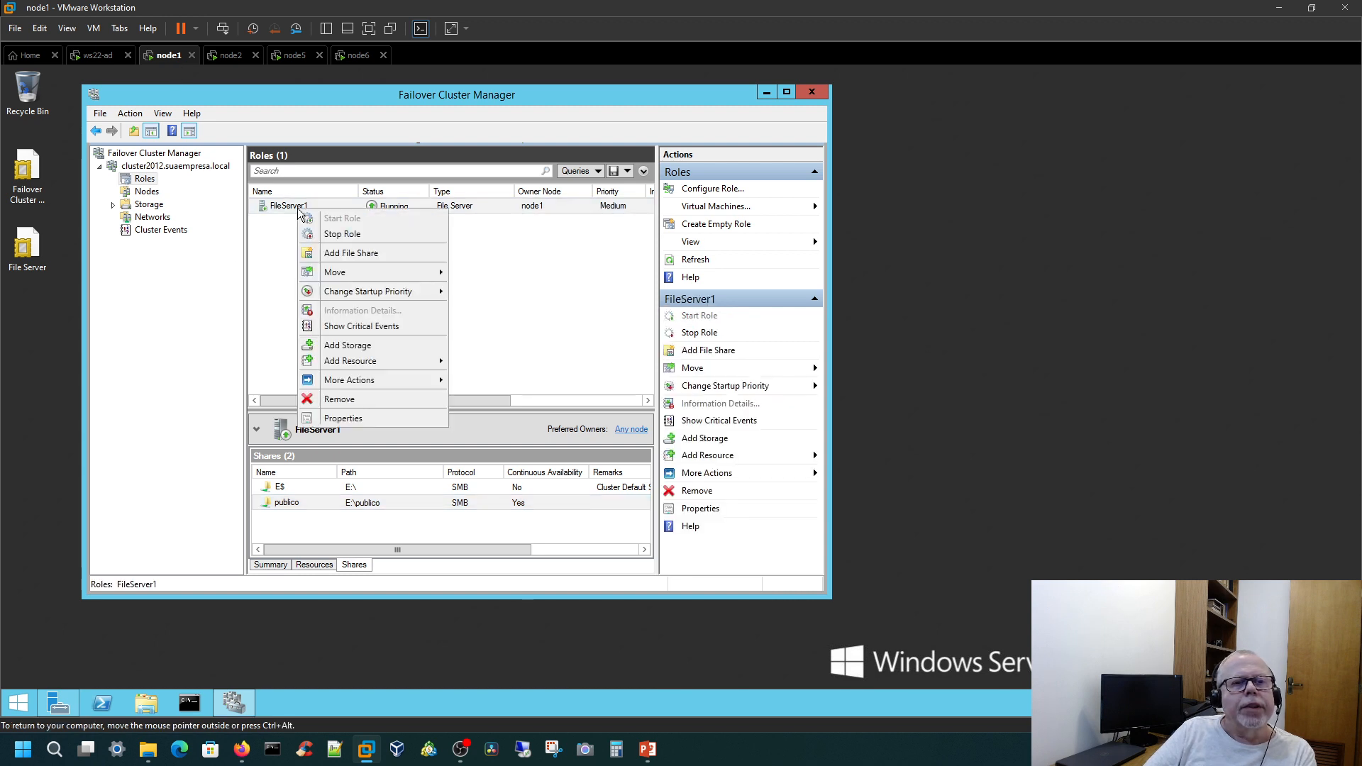
click(353, 235)
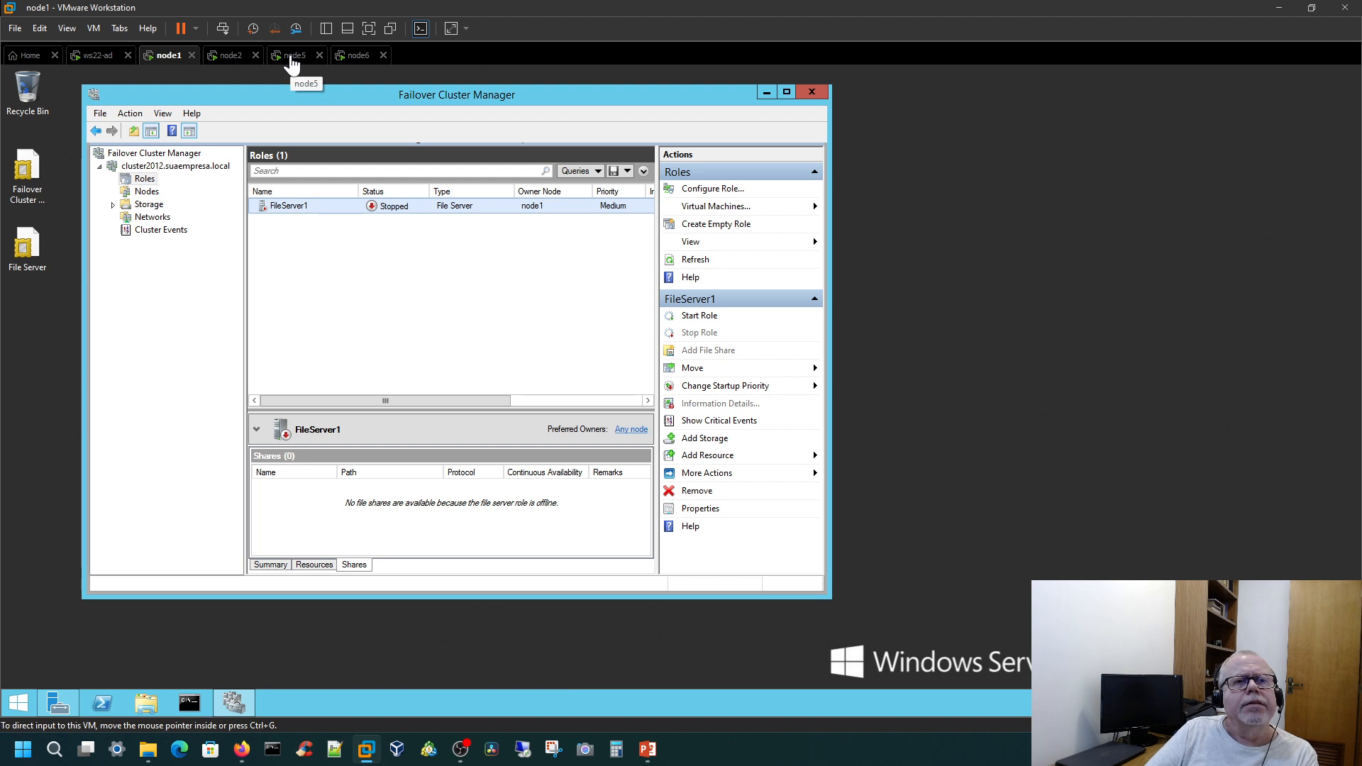
Step: Switch to the node5 virtual machine and unlock it by entering the account password
click(291, 59)
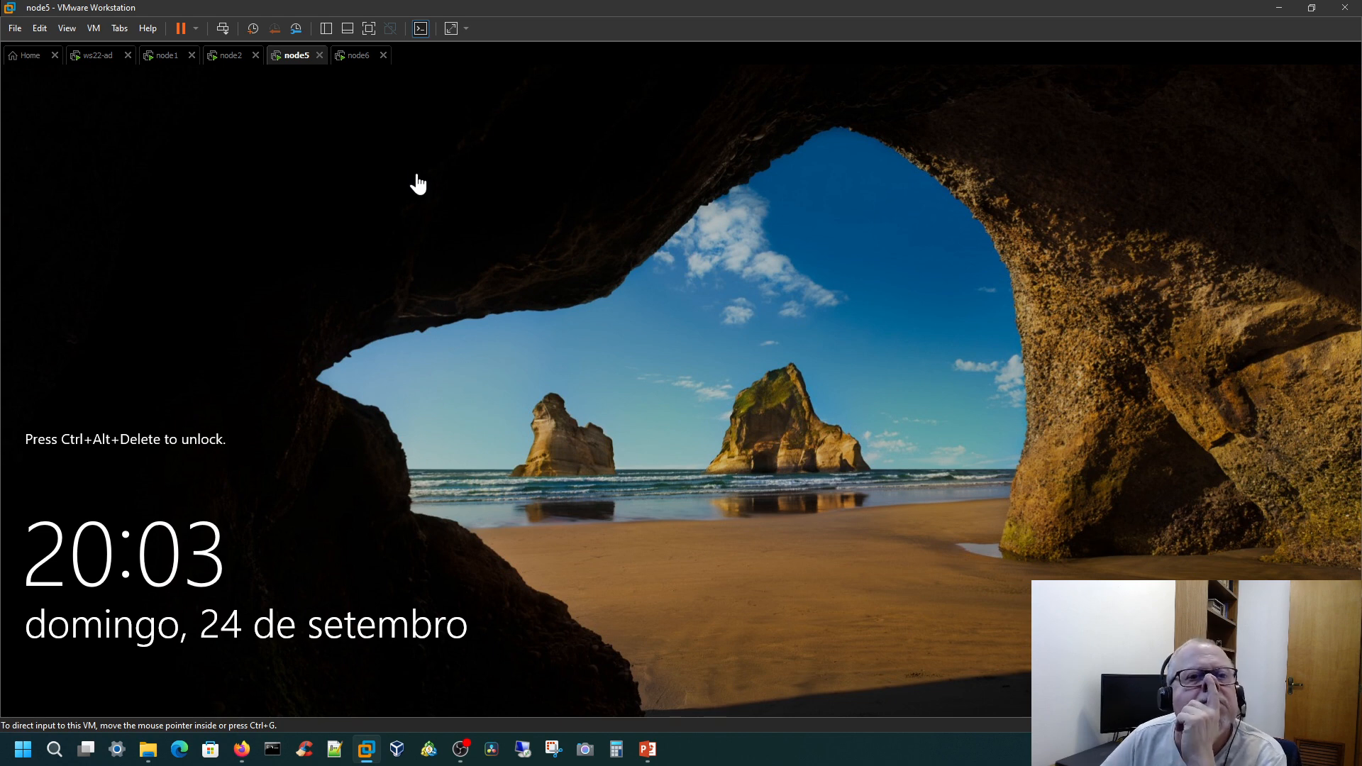
click(220, 28)
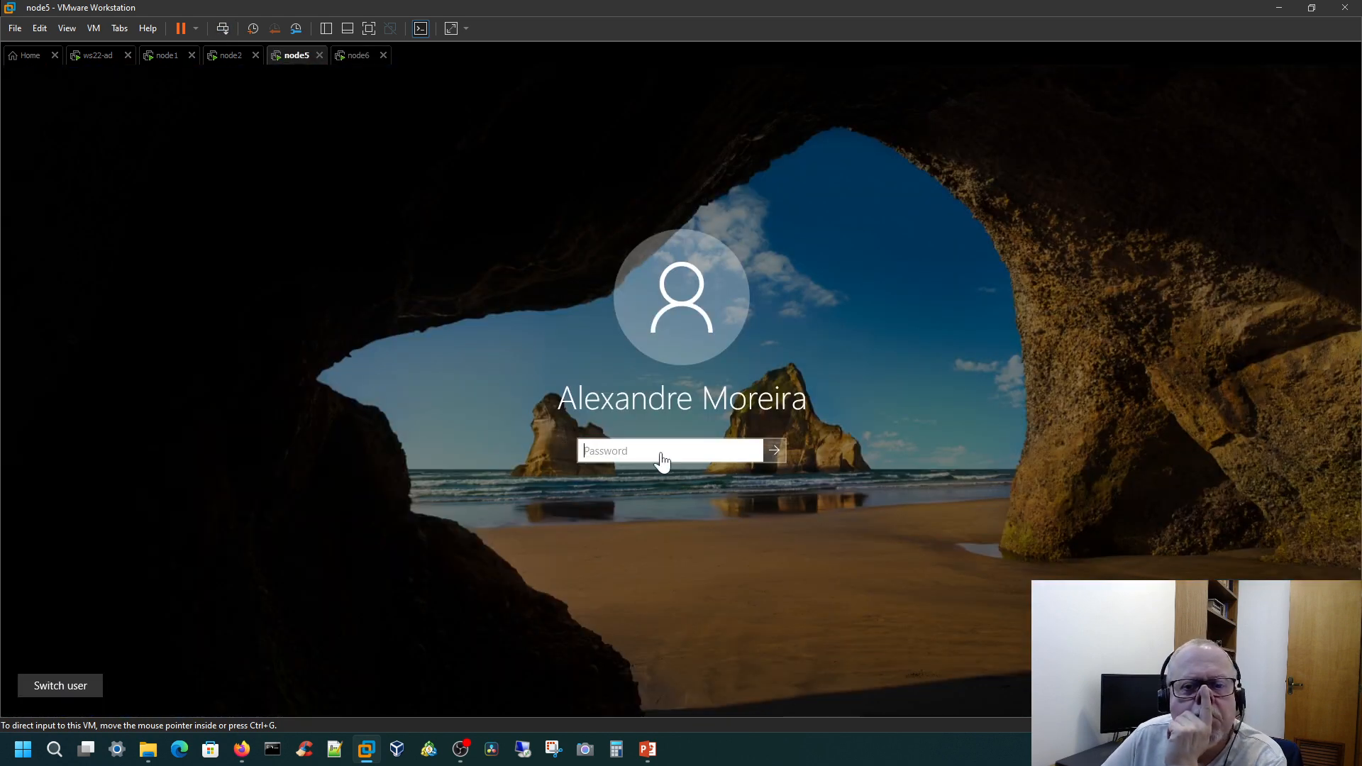
click(662, 460)
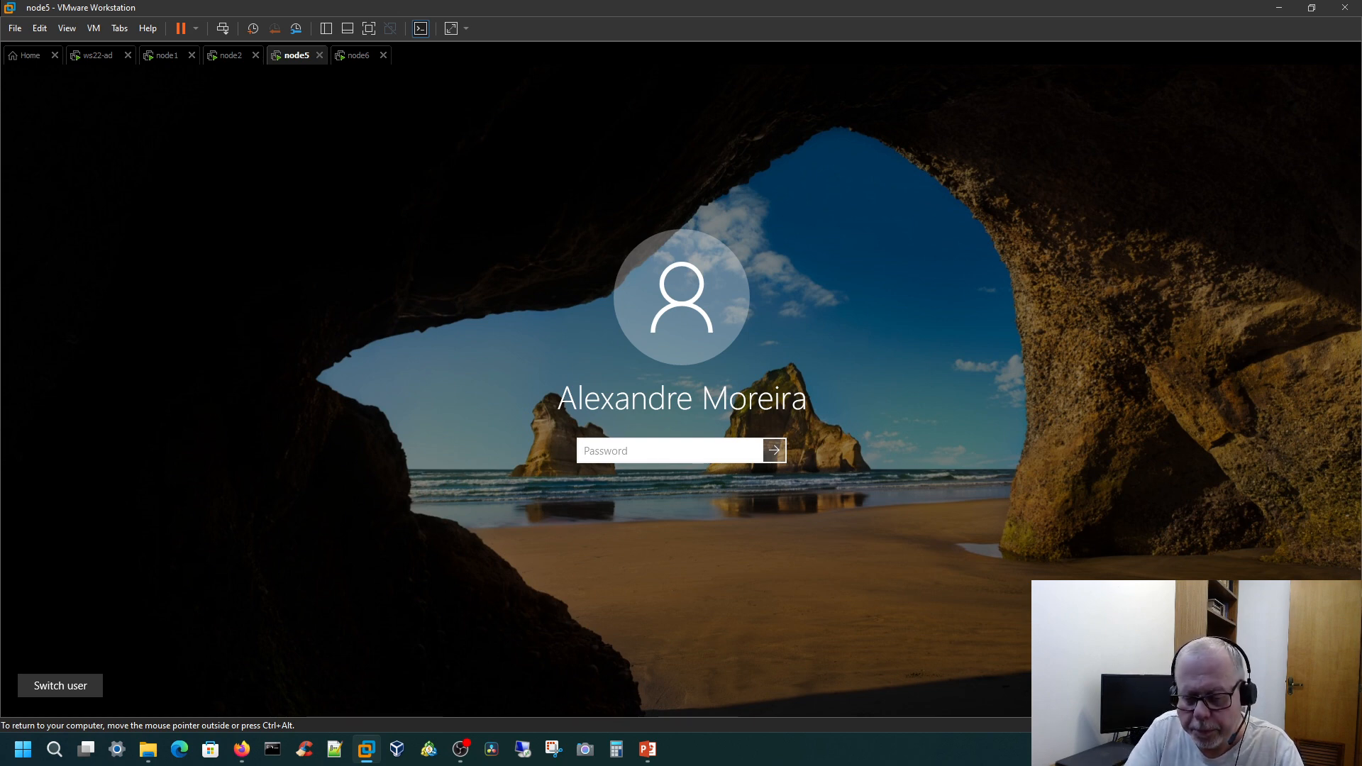
text(*****)
key(Return)
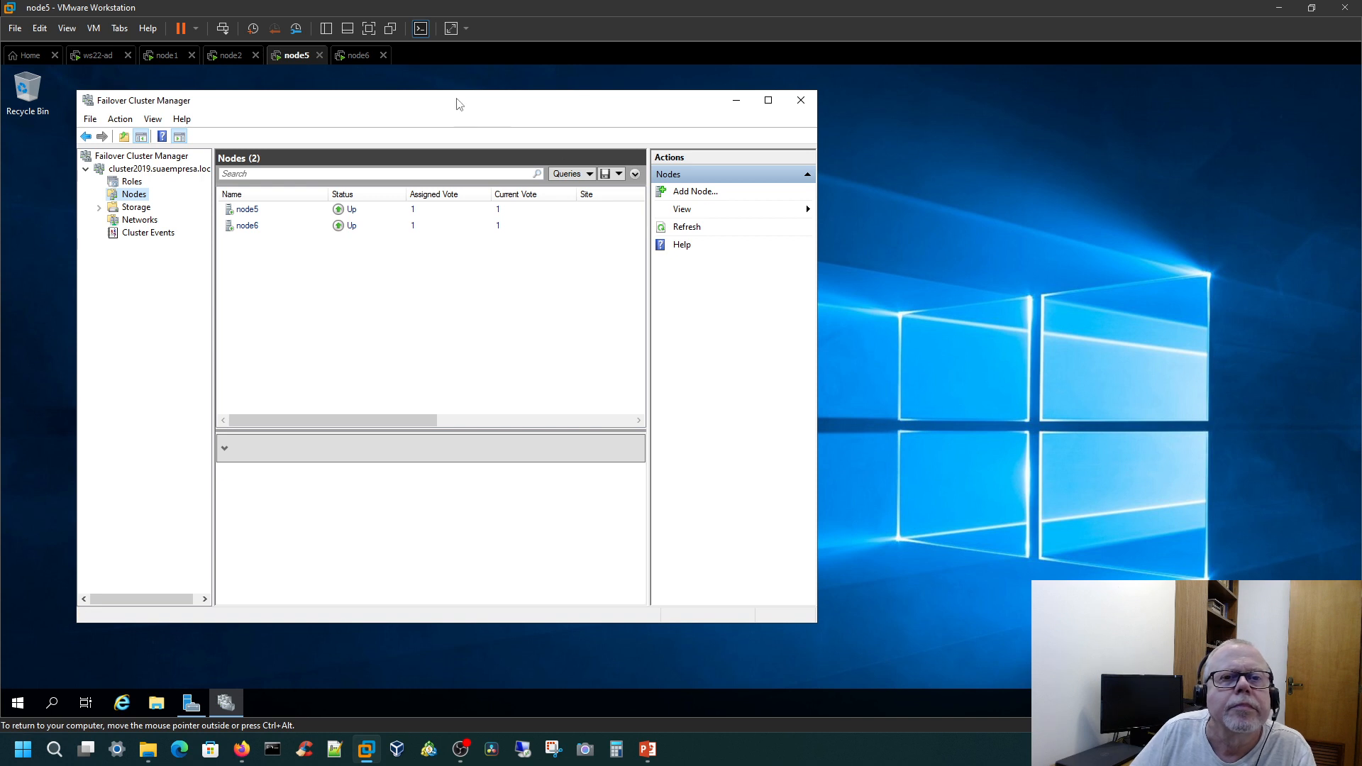
Step: Check the roles of the cluster2019 cluster and view the cluster's summary
drag(457, 104, 484, 112)
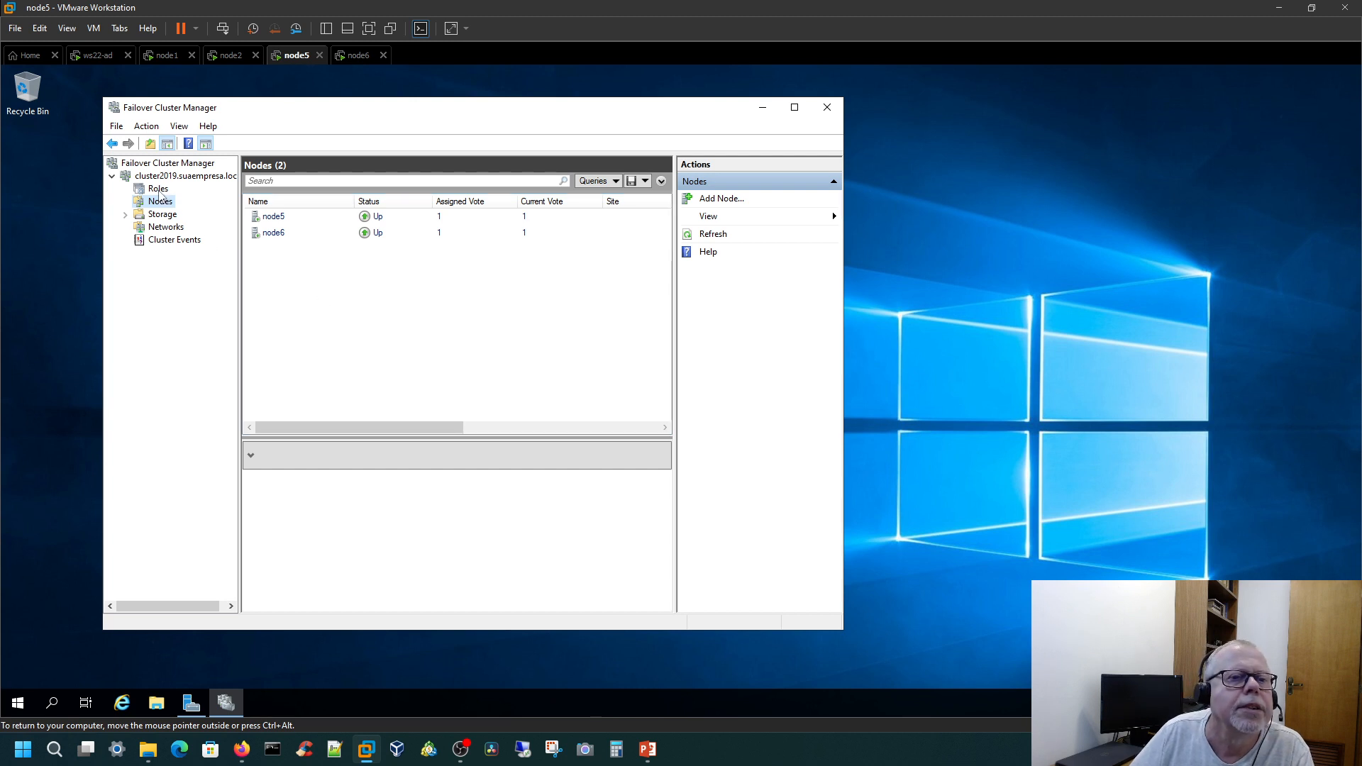
click(152, 189)
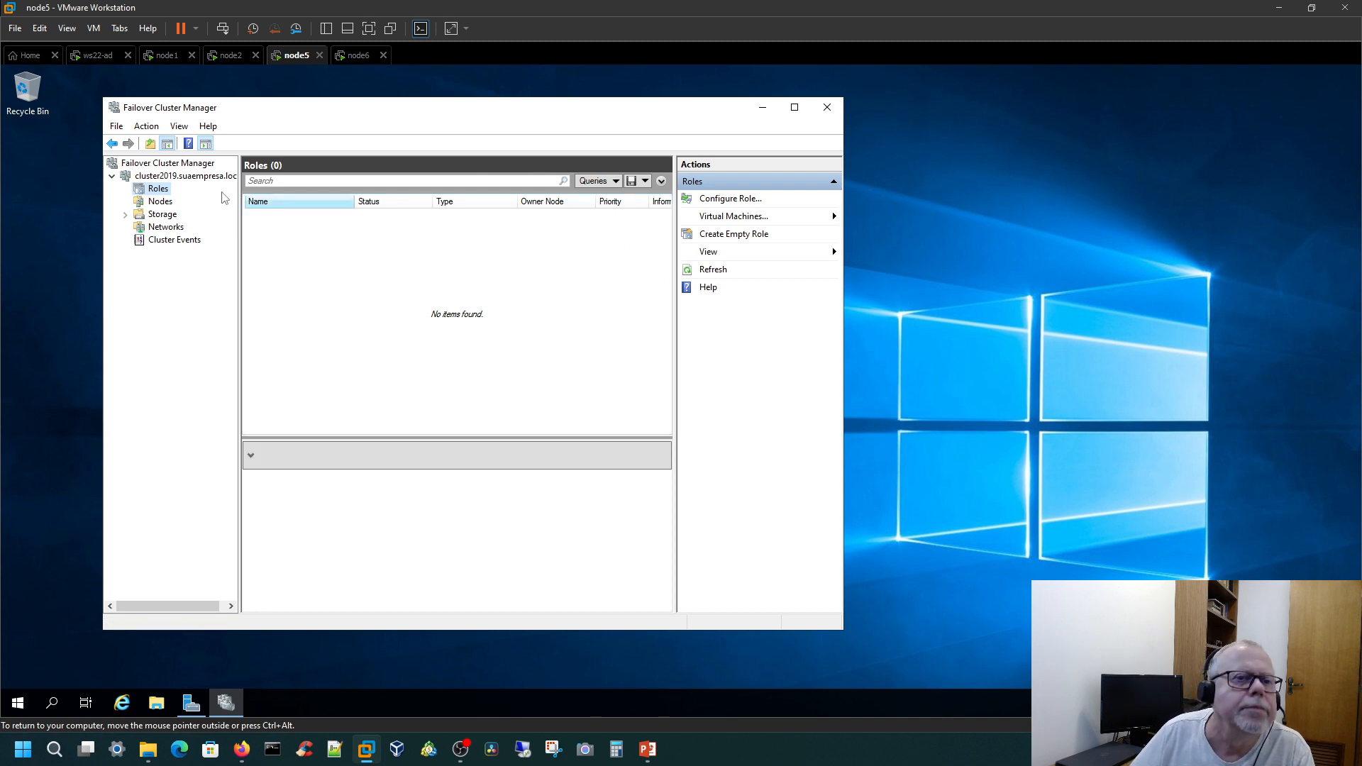
click(177, 176)
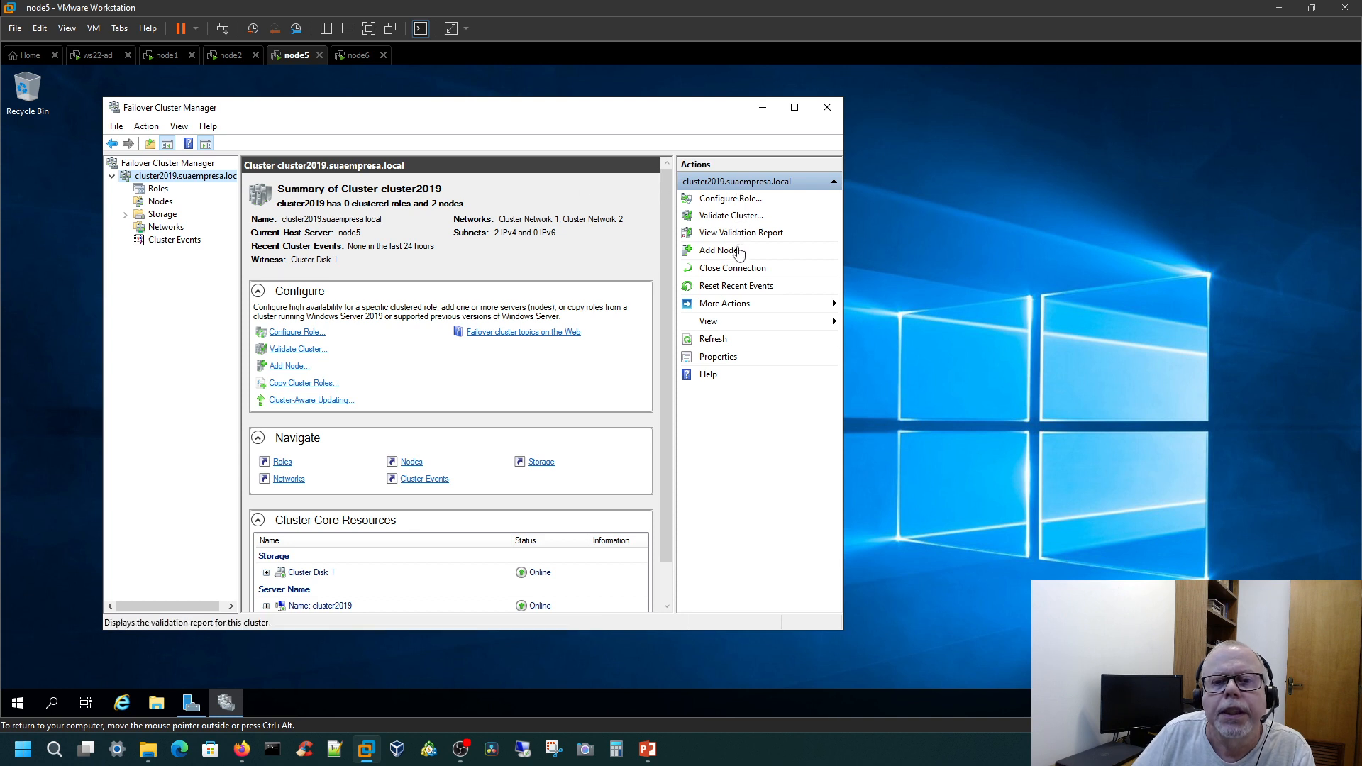
Step: Start the Copy Cluster Roles wizard for cluster2019 and specify Cluster2012 as the old cluster to copy from
click(740, 308)
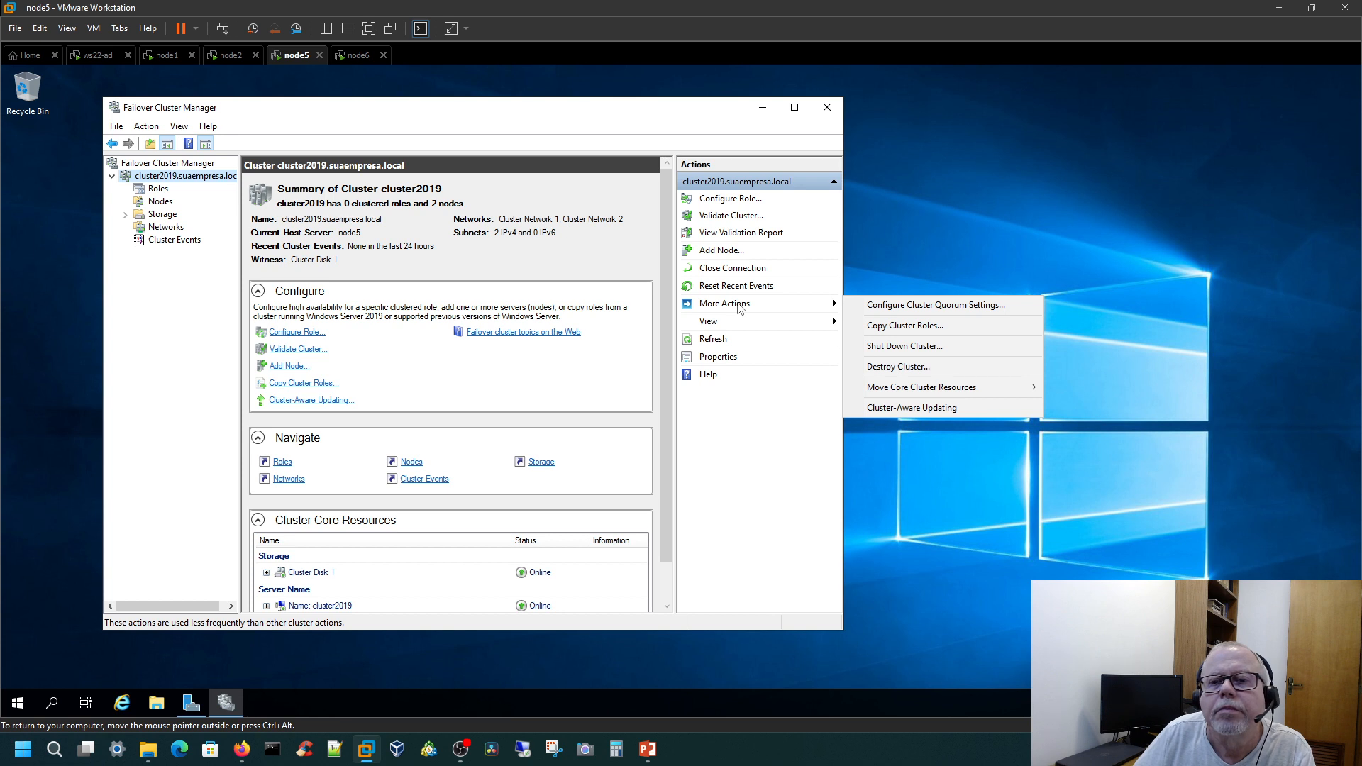
click(953, 330)
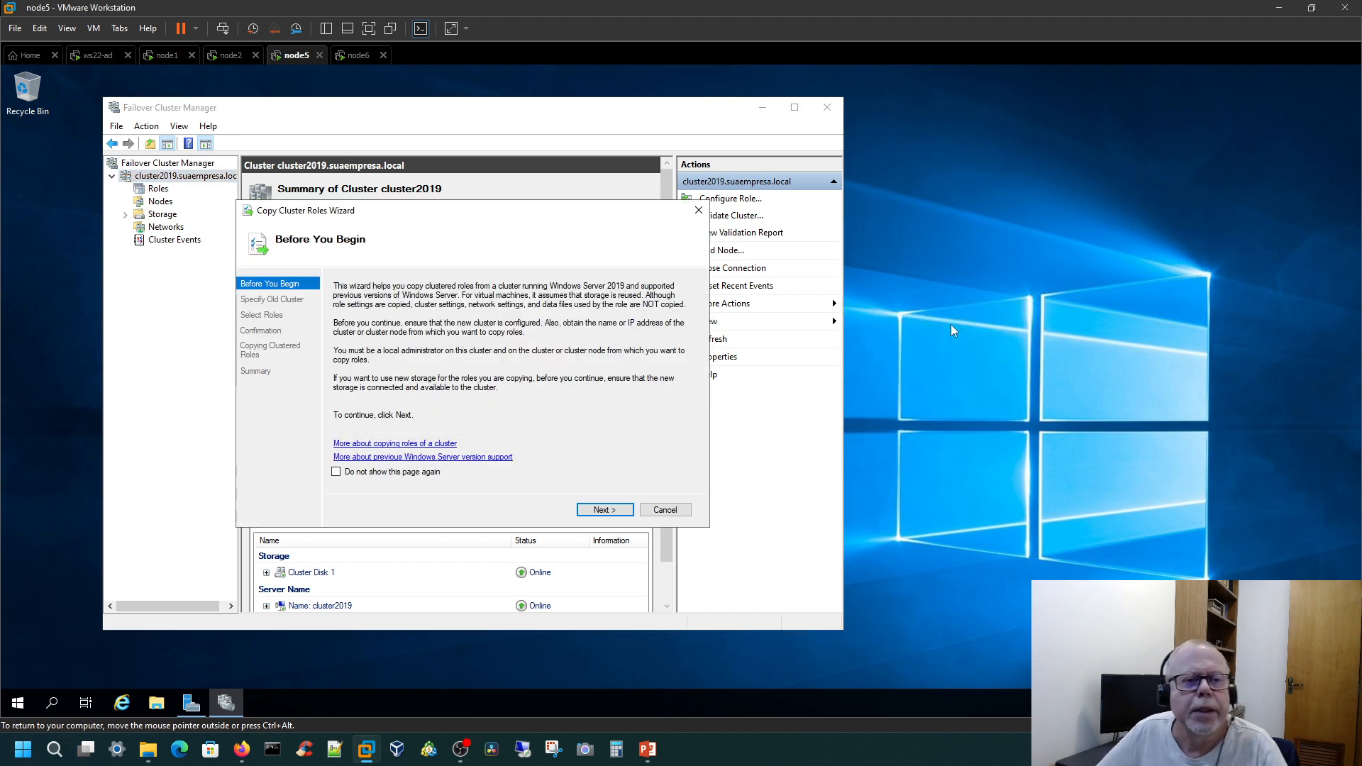
click(604, 510)
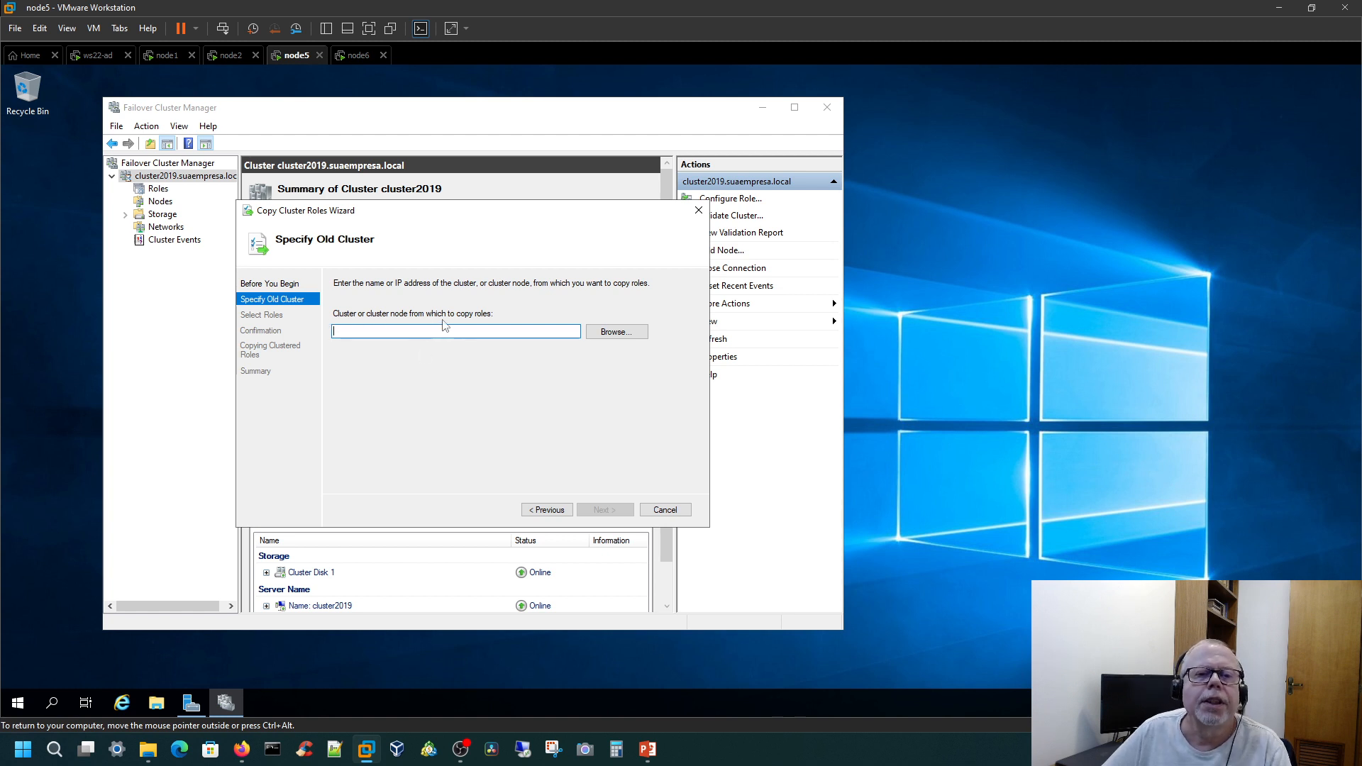
click(628, 339)
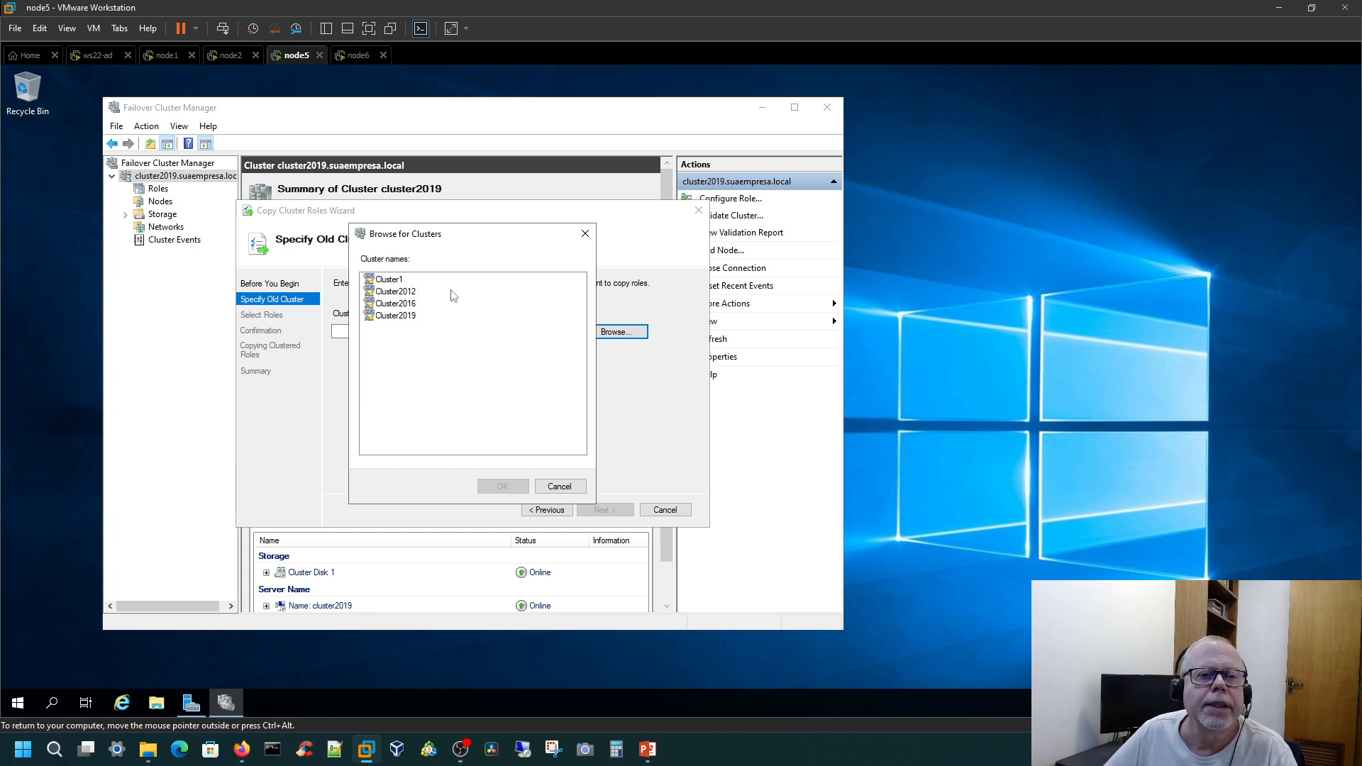
click(385, 294)
click(523, 488)
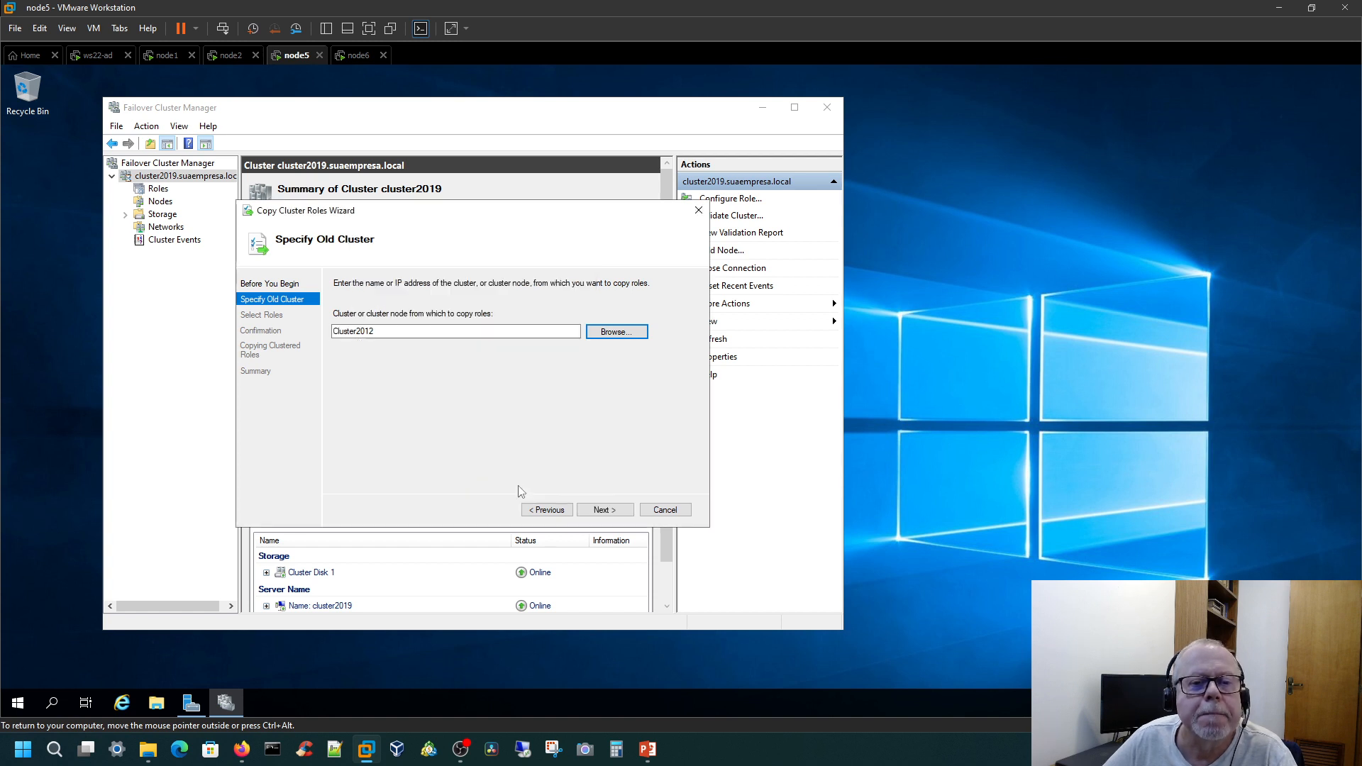
click(595, 510)
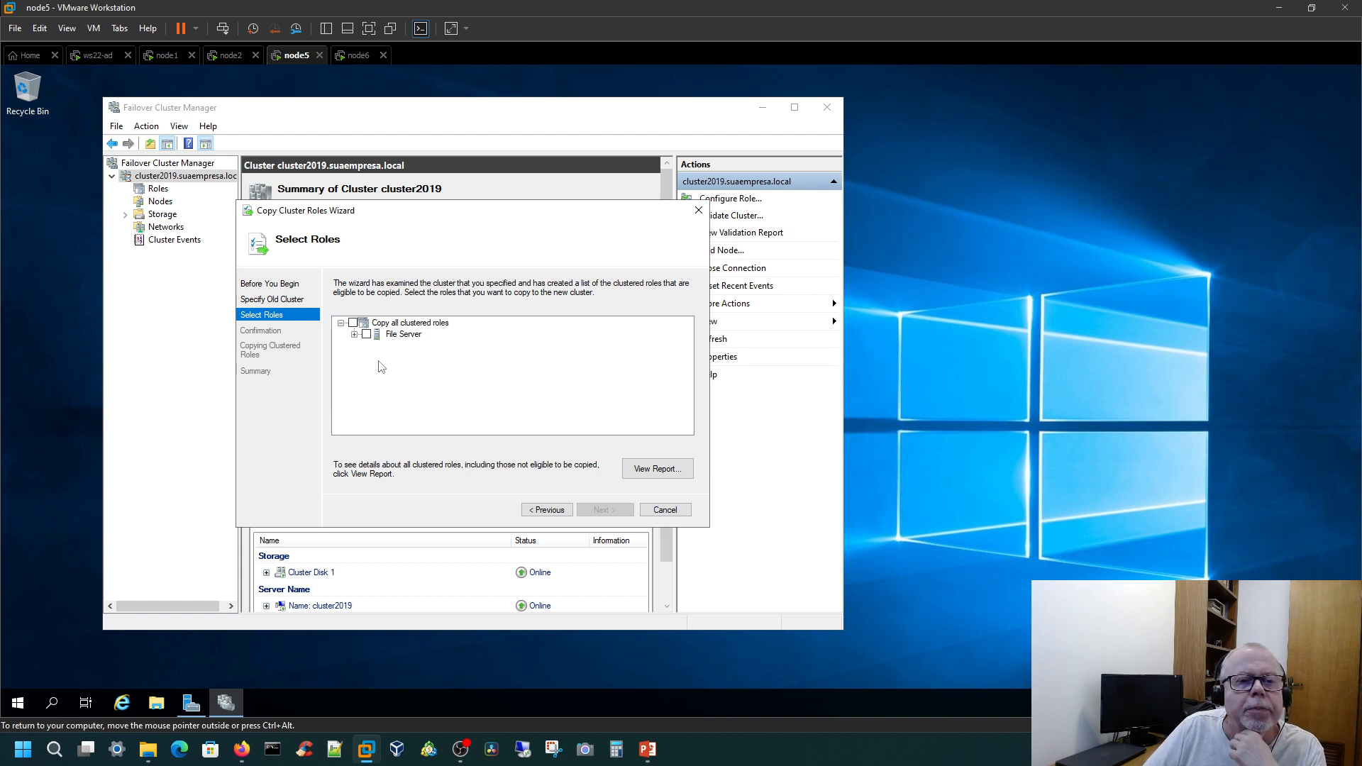
Step: Select the FileServer1 role under File Server as the role to copy
click(354, 334)
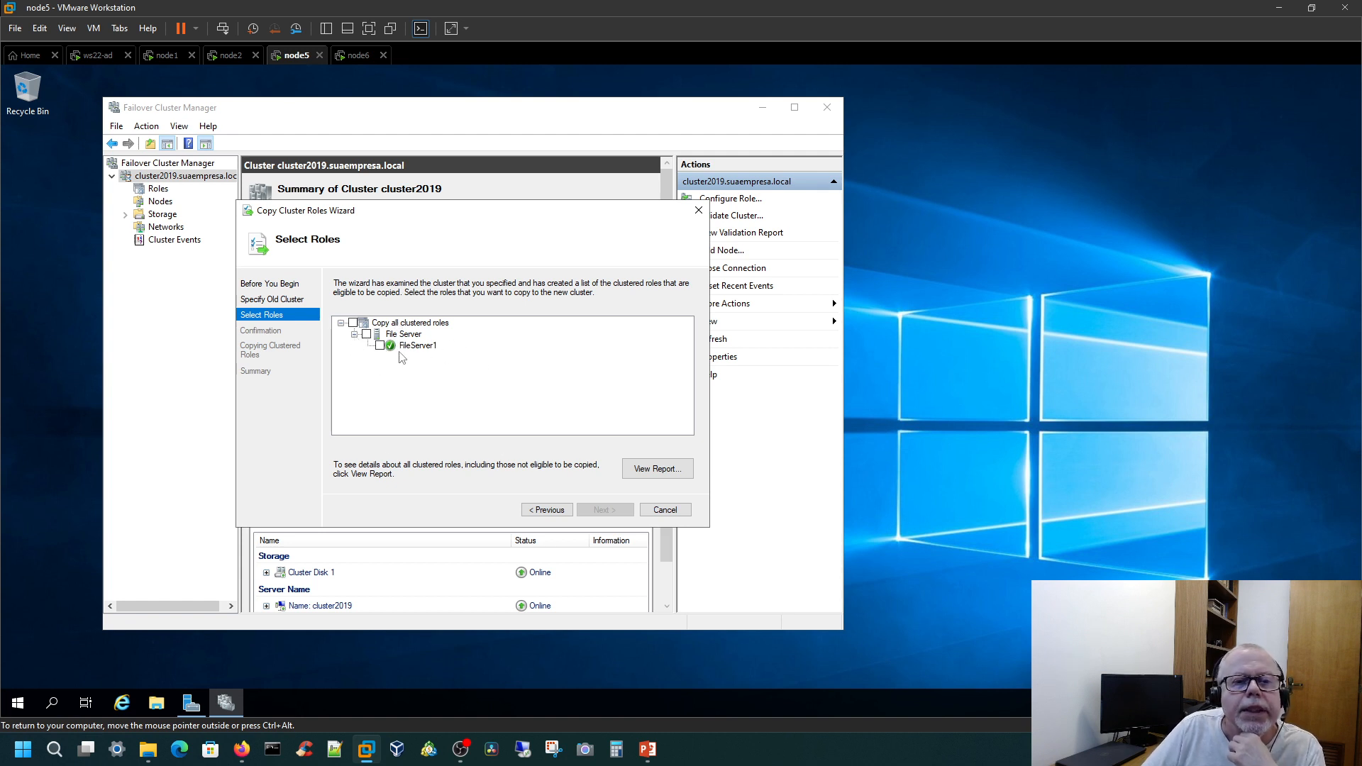
click(379, 346)
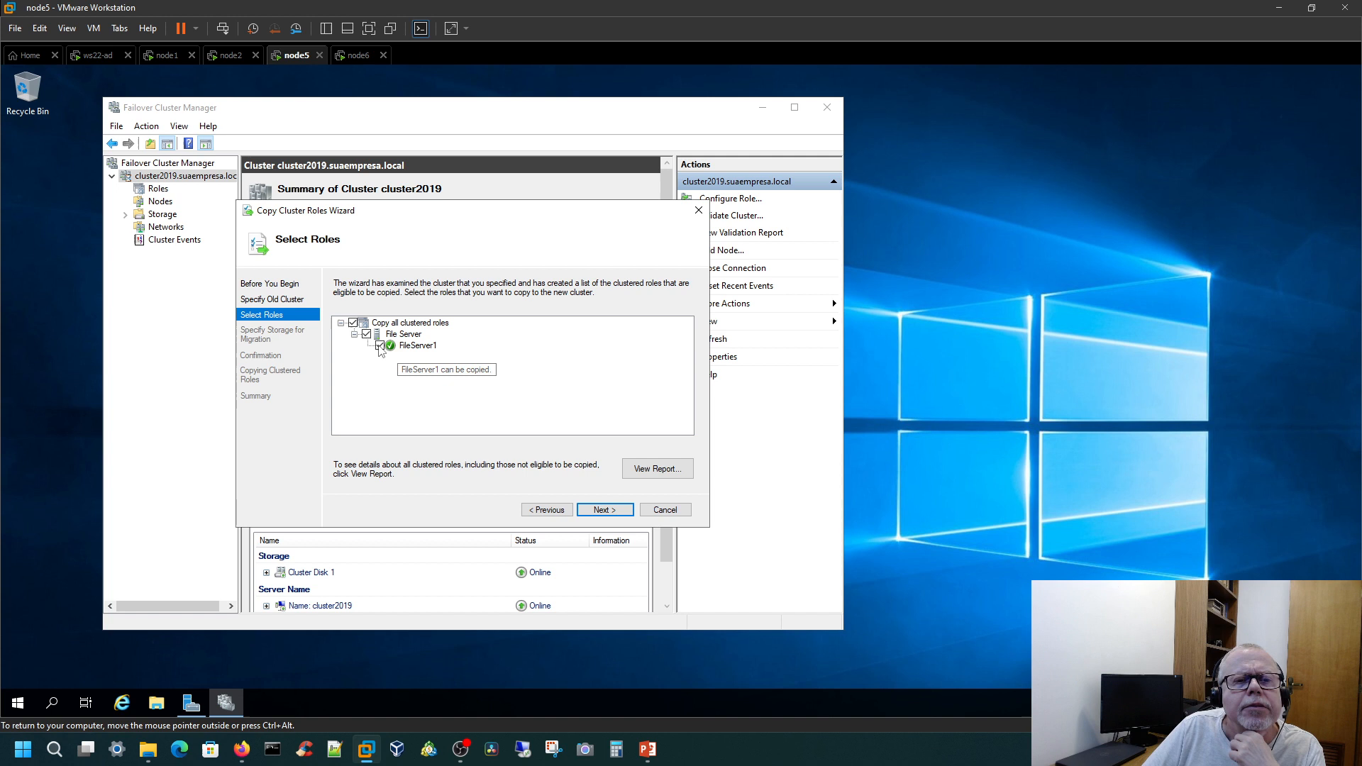
click(613, 513)
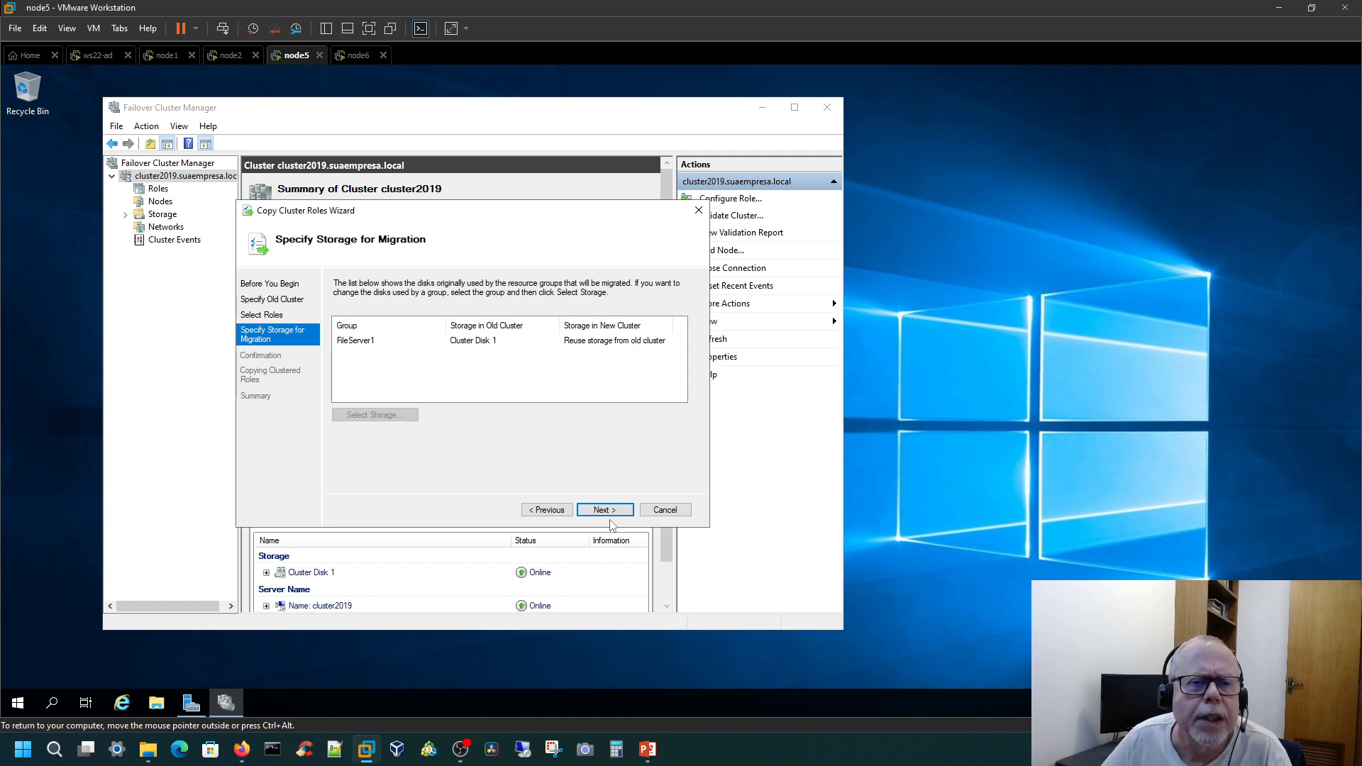
Step: Keep the option to reuse storage from the old cluster for FileServer1 and run the role copy
click(359, 344)
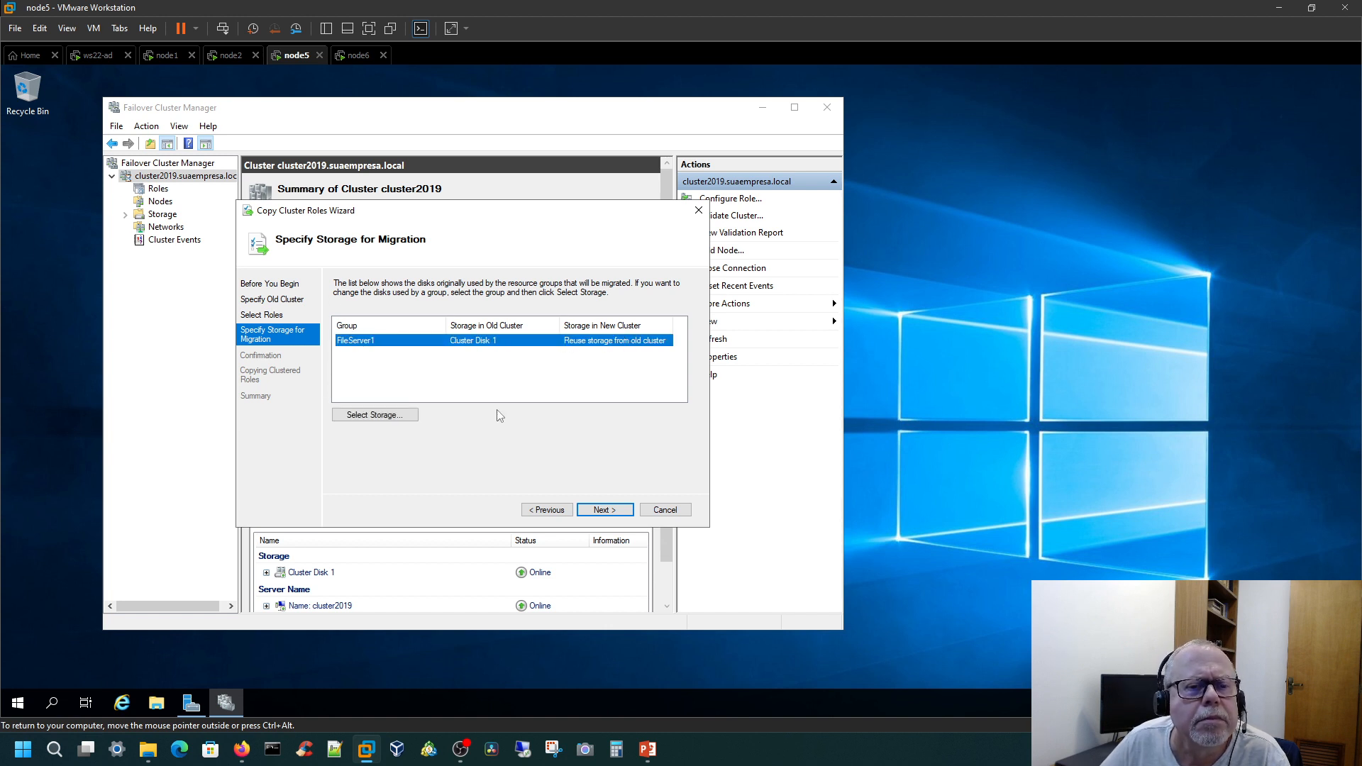
click(614, 513)
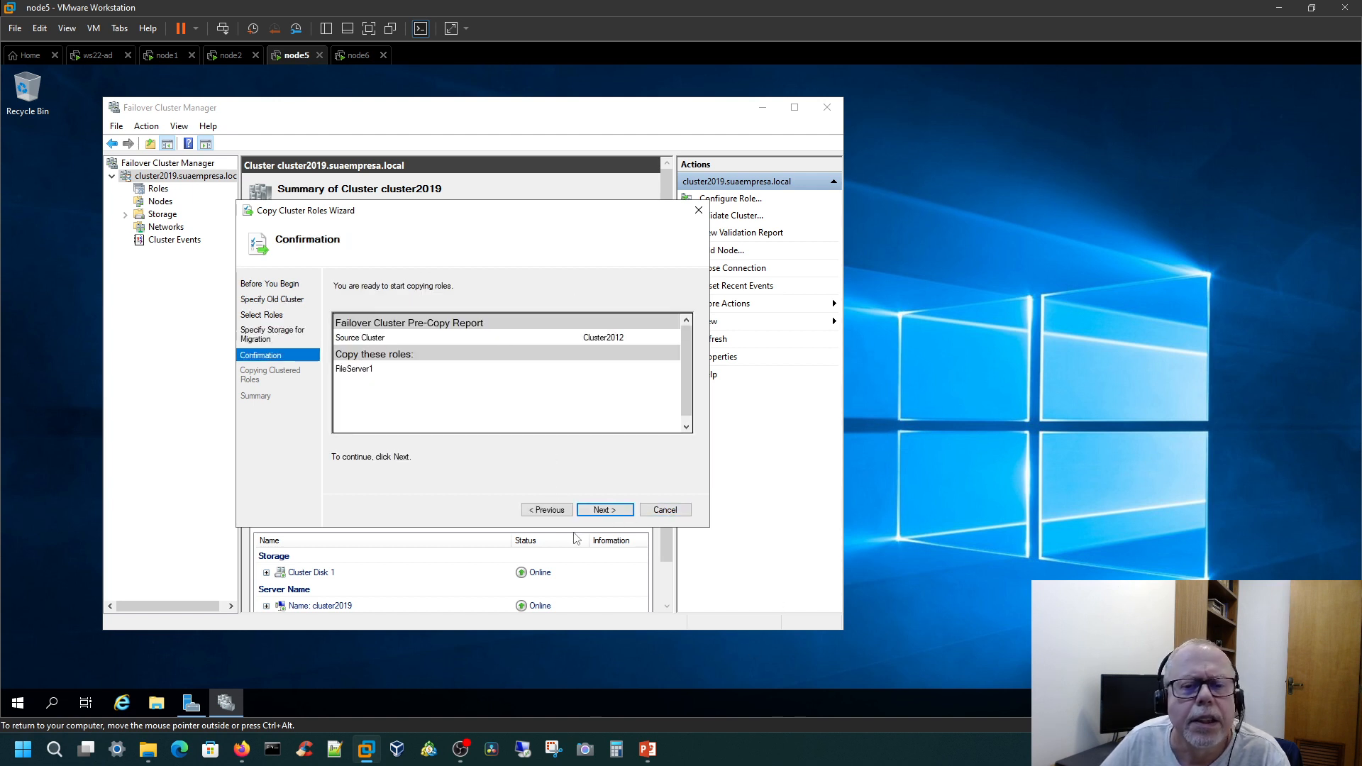
click(610, 511)
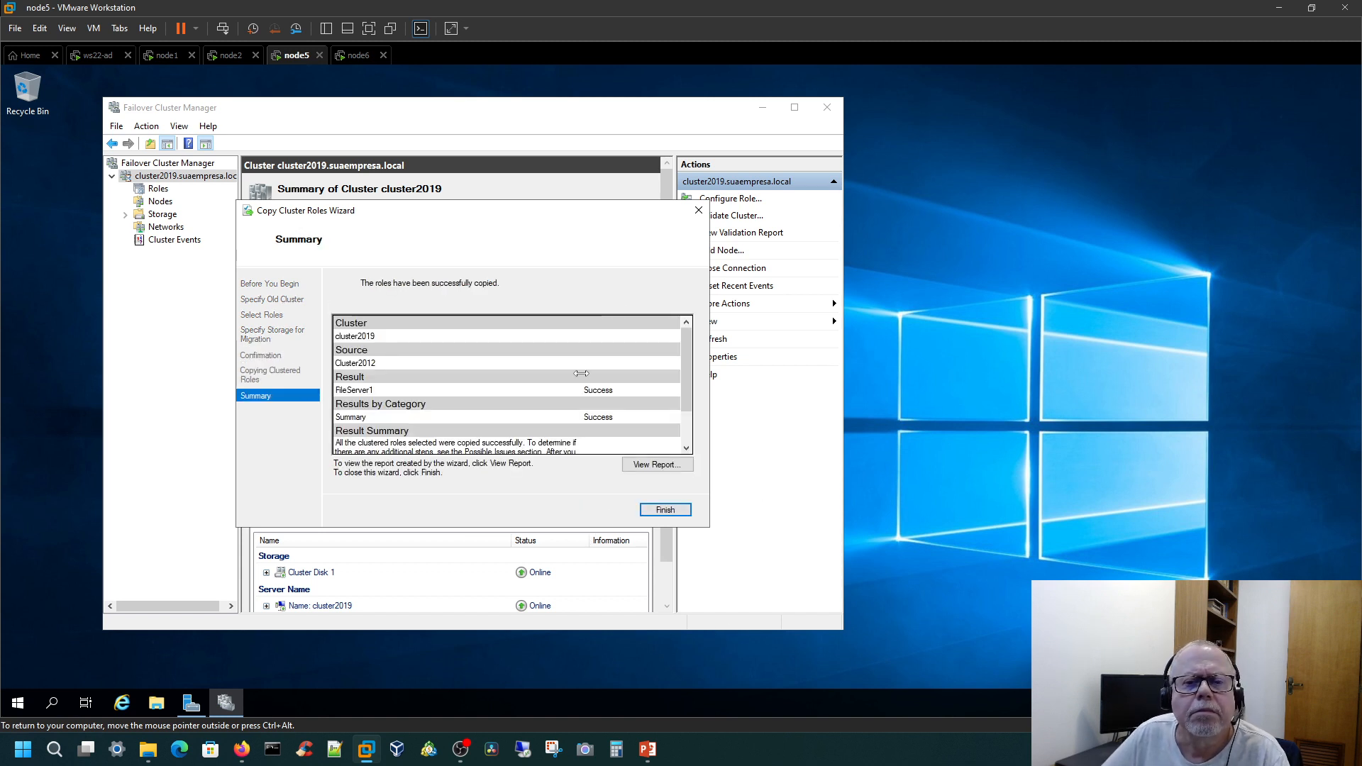
Step: Review the copy summary, finish the Copy Cluster Roles wizard, and check the shares of the copied FileServer1 role on cluster2019
scroll(578, 376, down, 3)
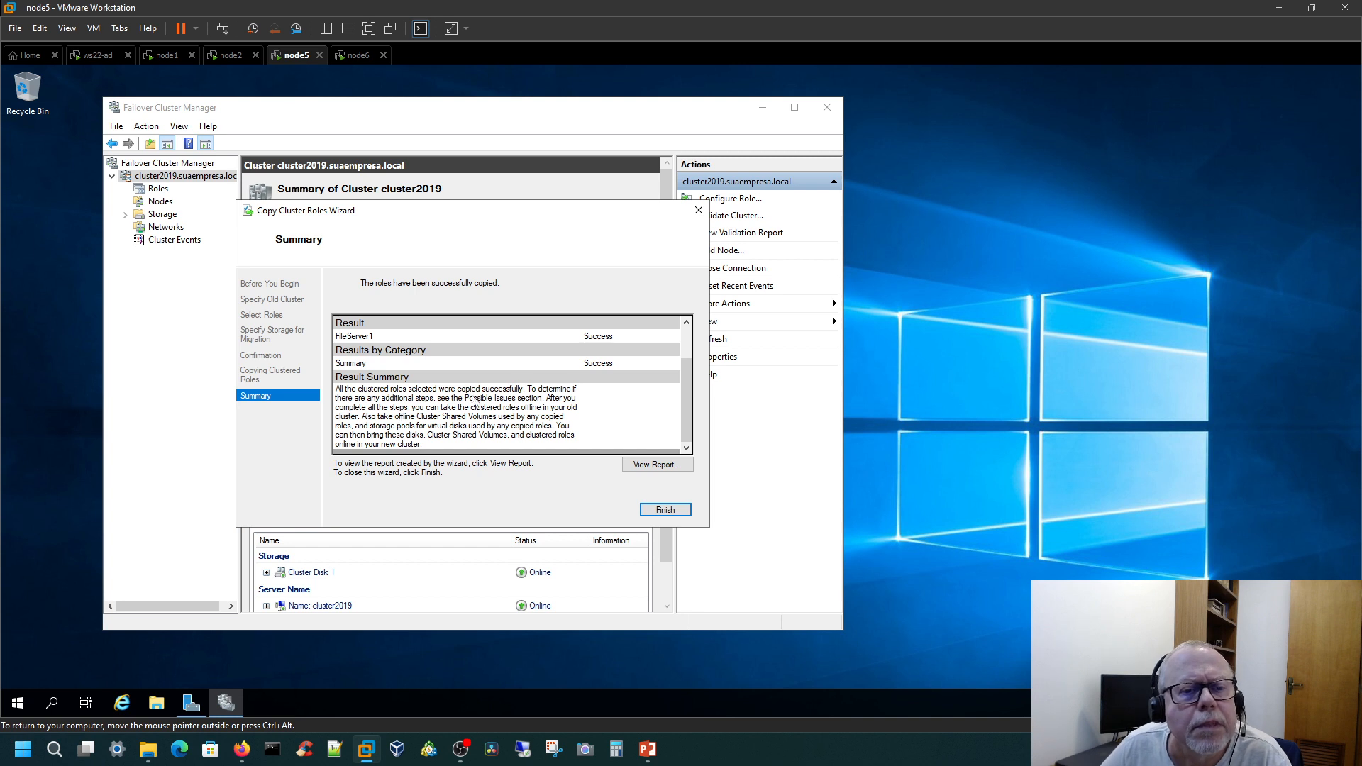
click(660, 510)
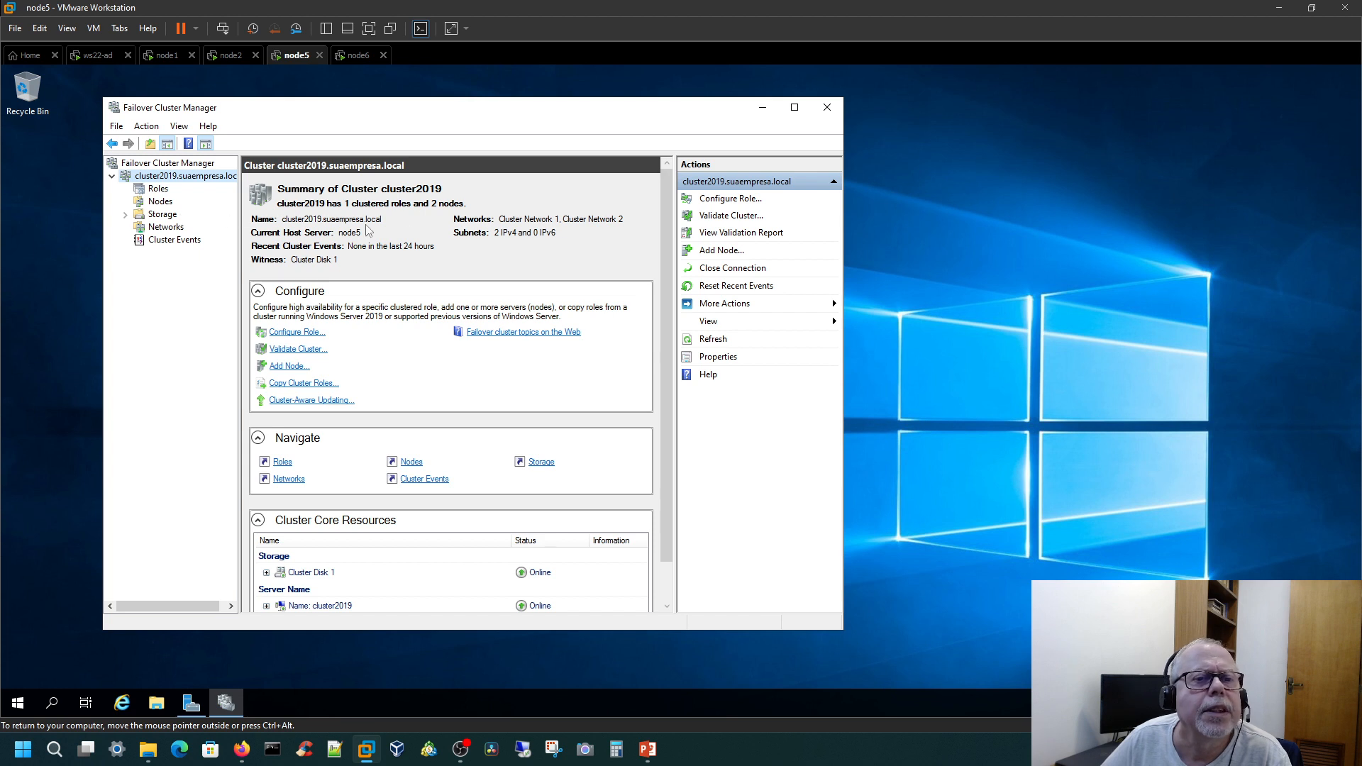
click(162, 189)
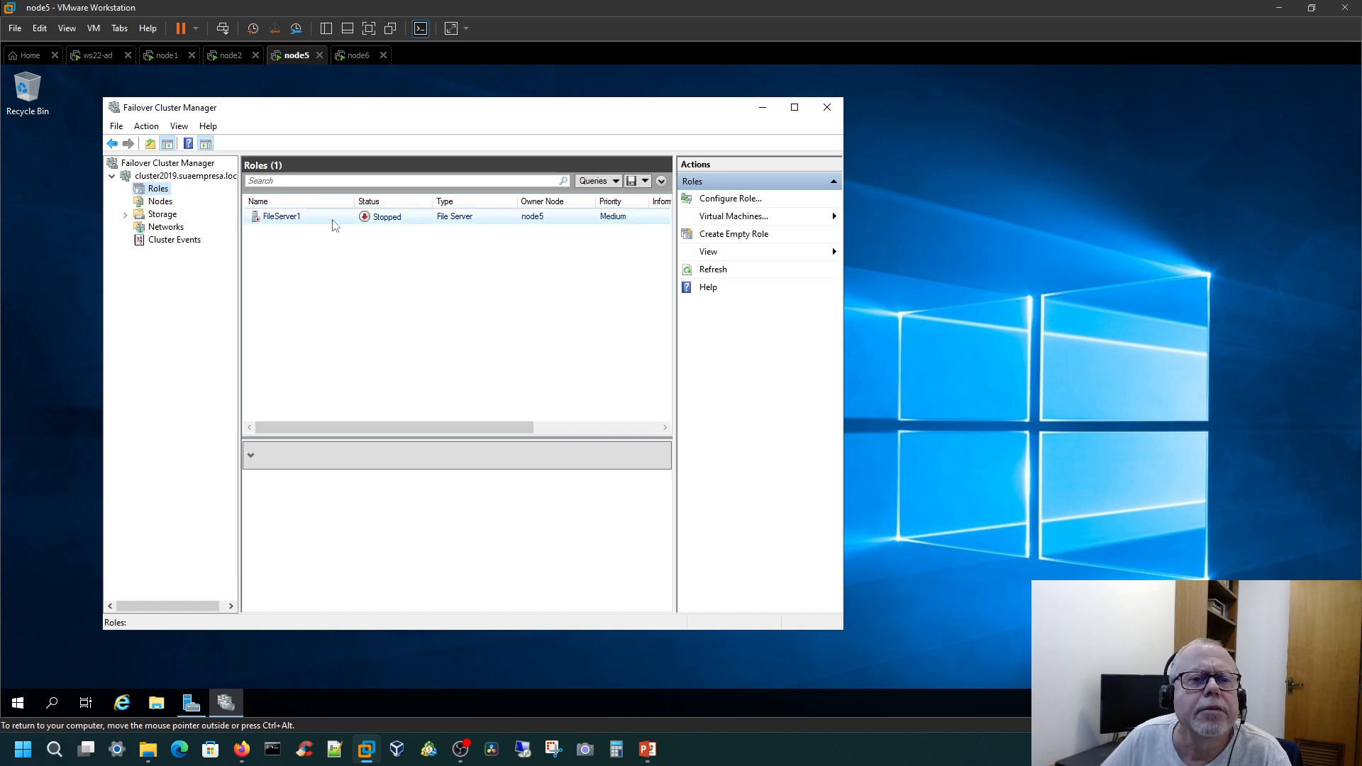
click(291, 224)
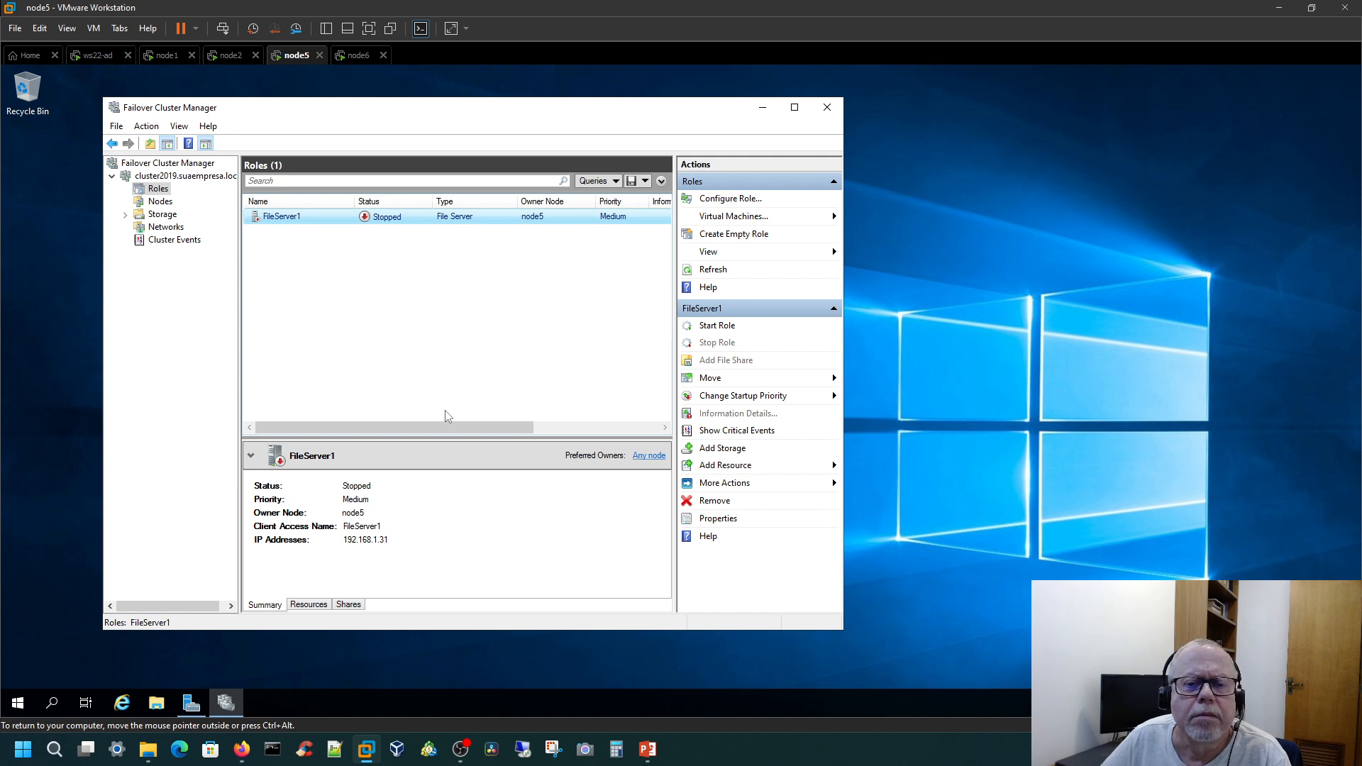
click(349, 605)
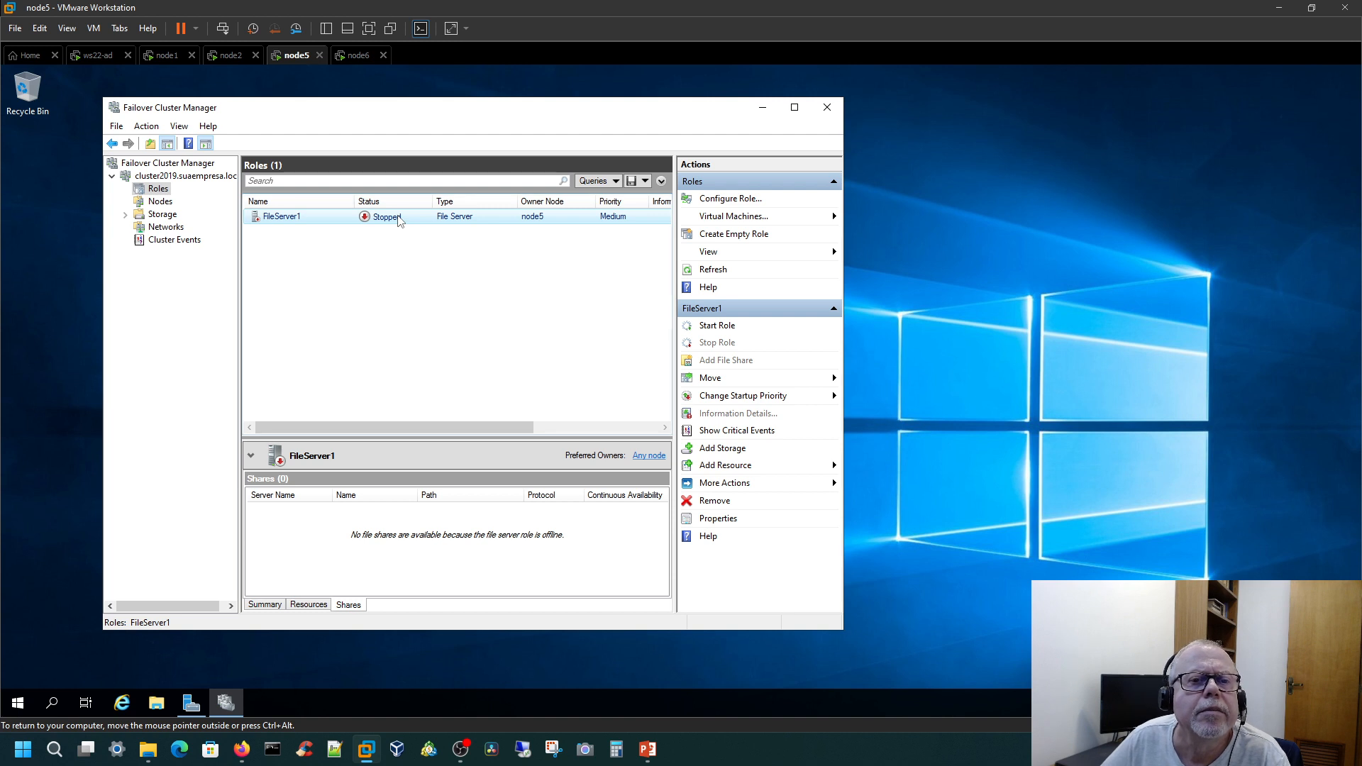
Step: Start the FileServer1 role on cluster2019 and check its summary, resources and the publico share
right_click(279, 219)
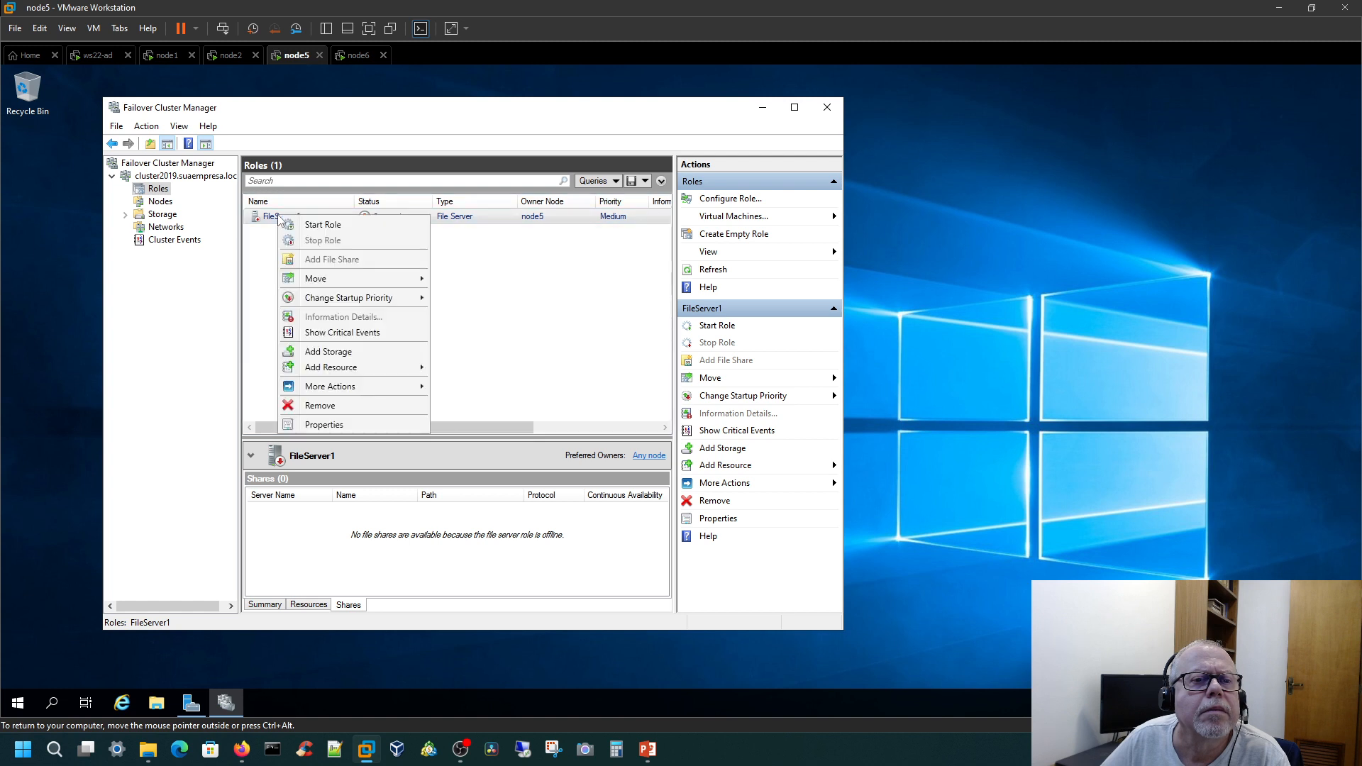
click(329, 226)
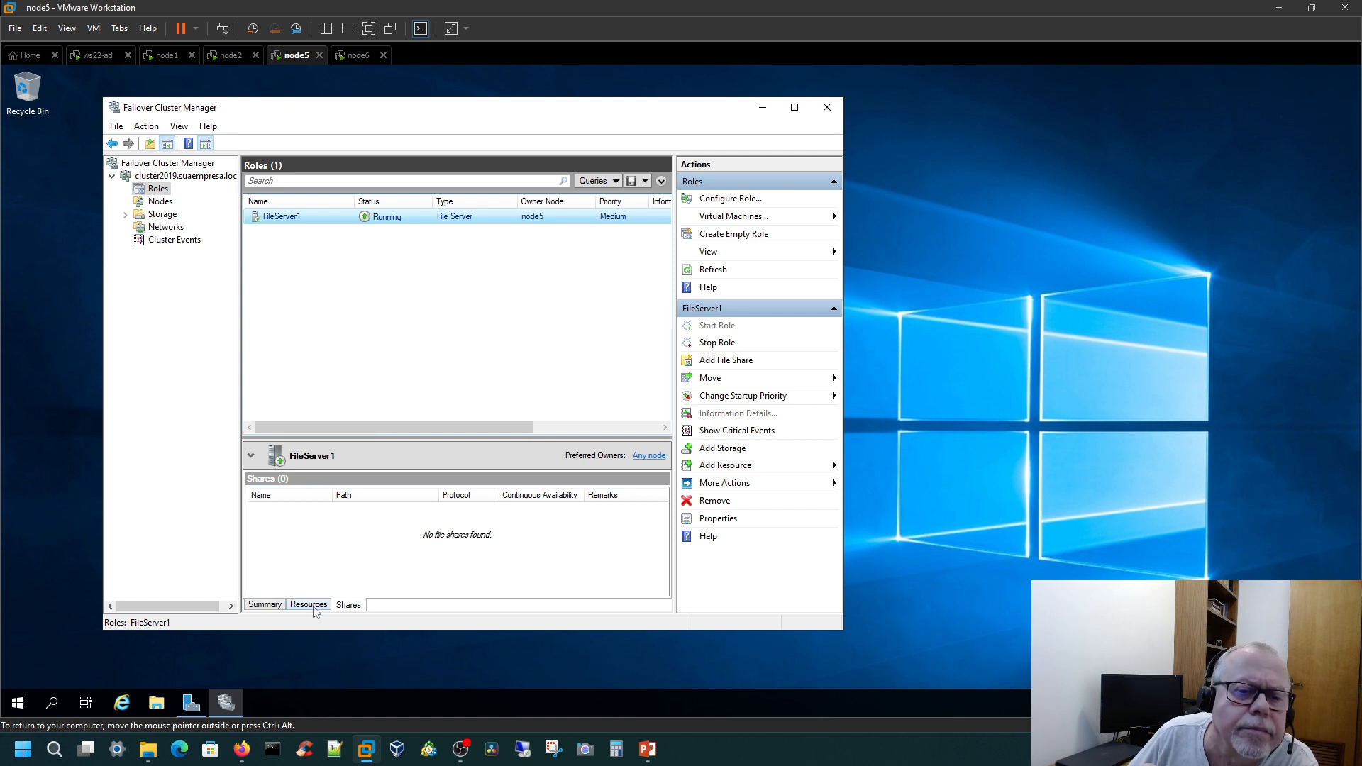
click(279, 610)
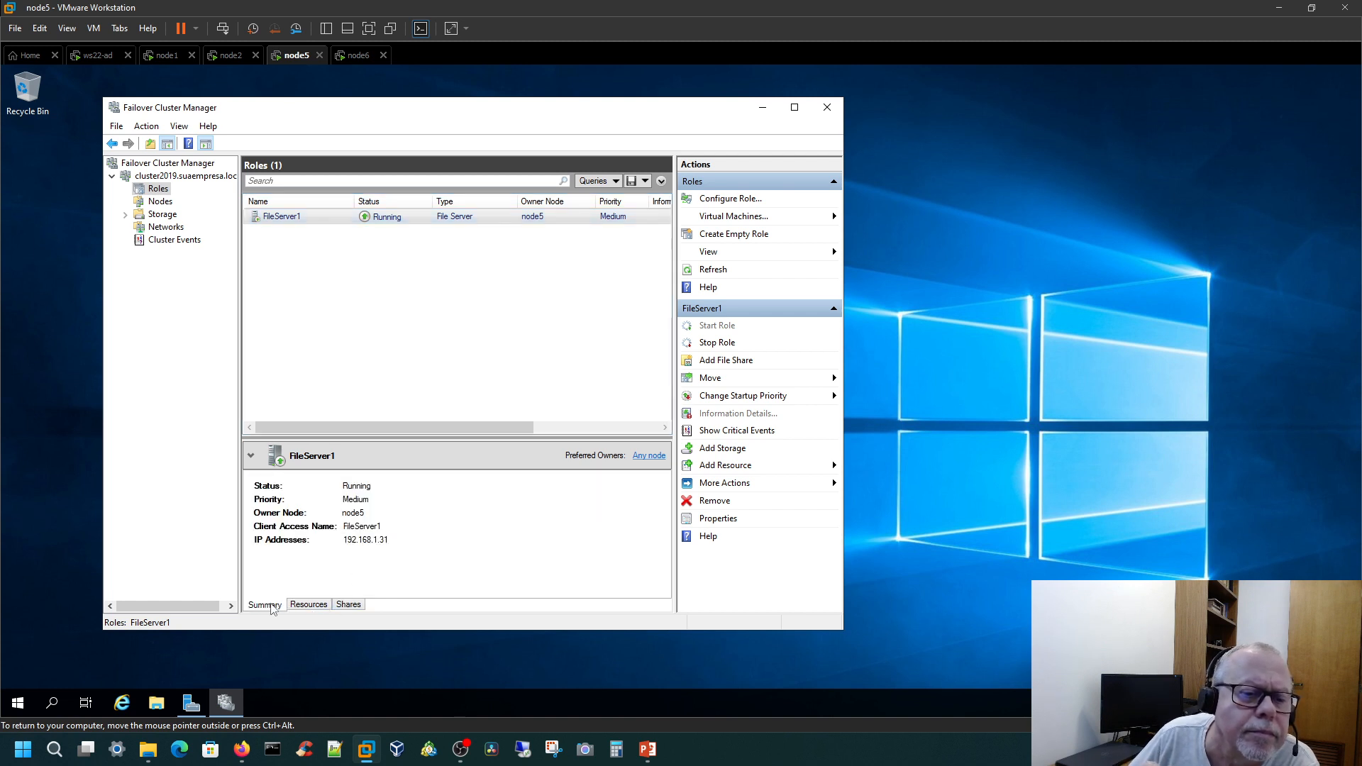
click(309, 609)
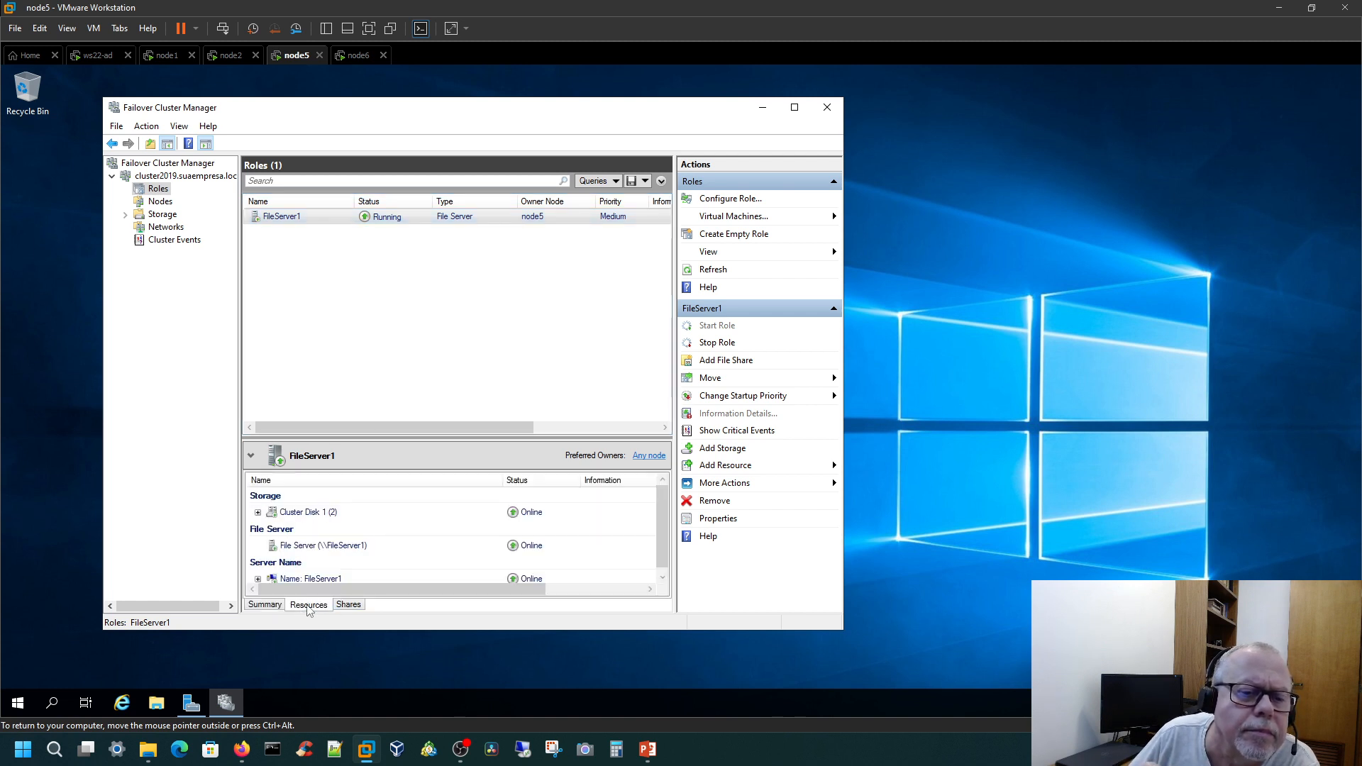
click(355, 609)
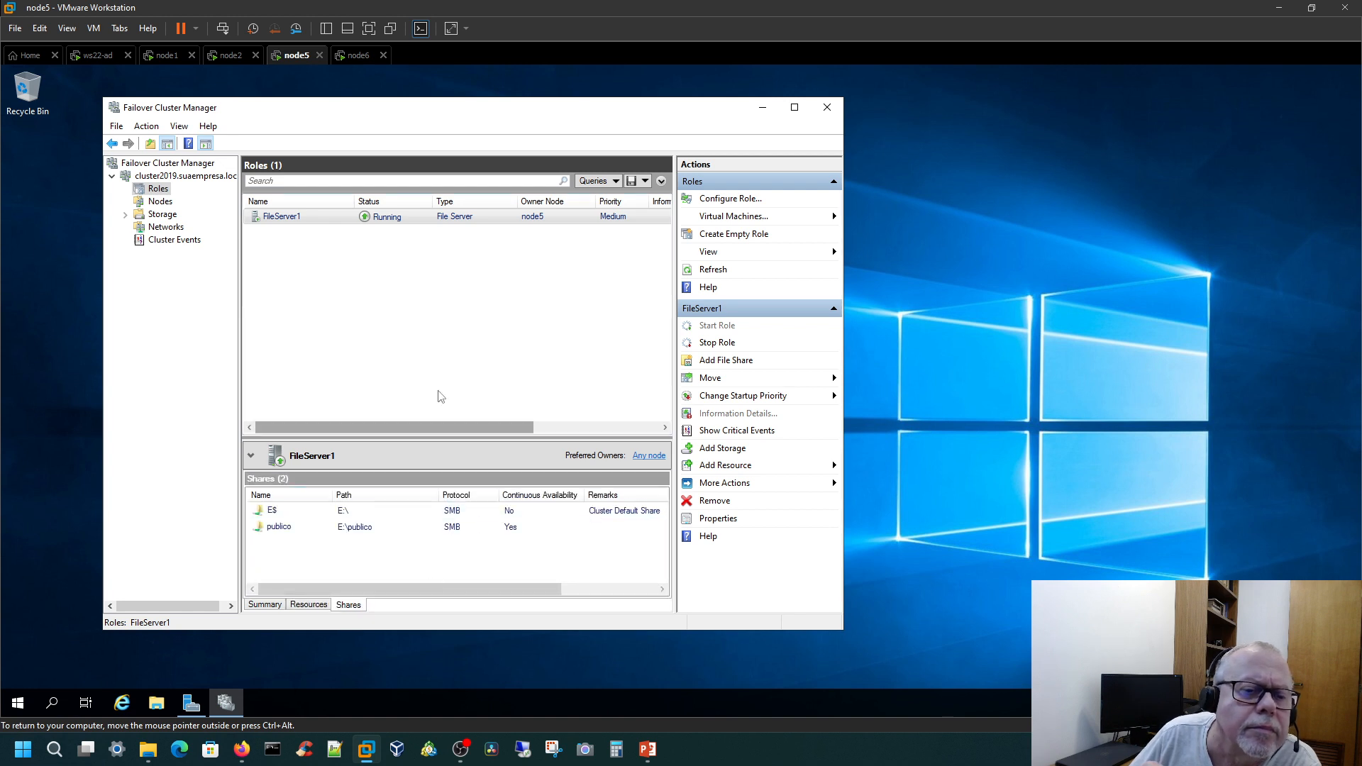
click(346, 531)
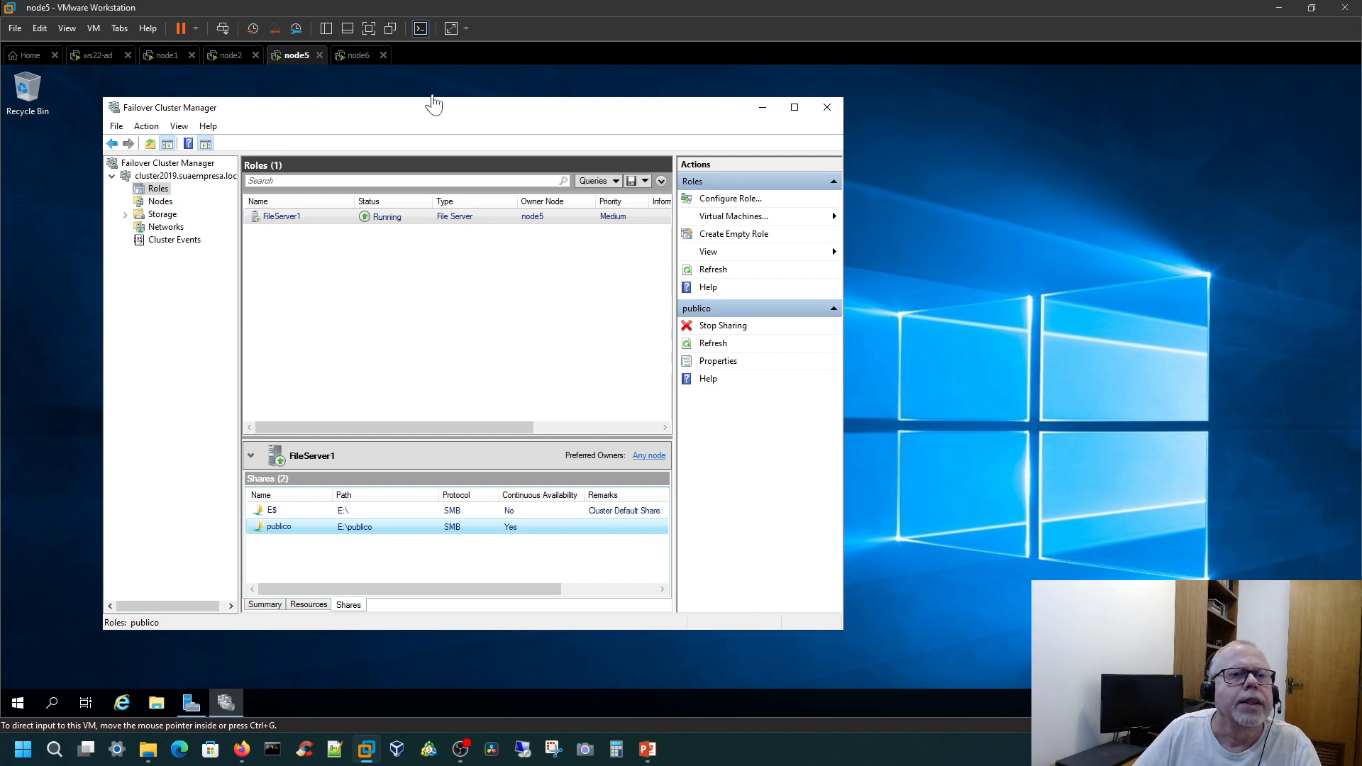
Step: On the ws22-ad machine, test access to \\fileserver1\publico by opening and closing teste.txt and Failover Cluster Validation Report.mht
click(95, 57)
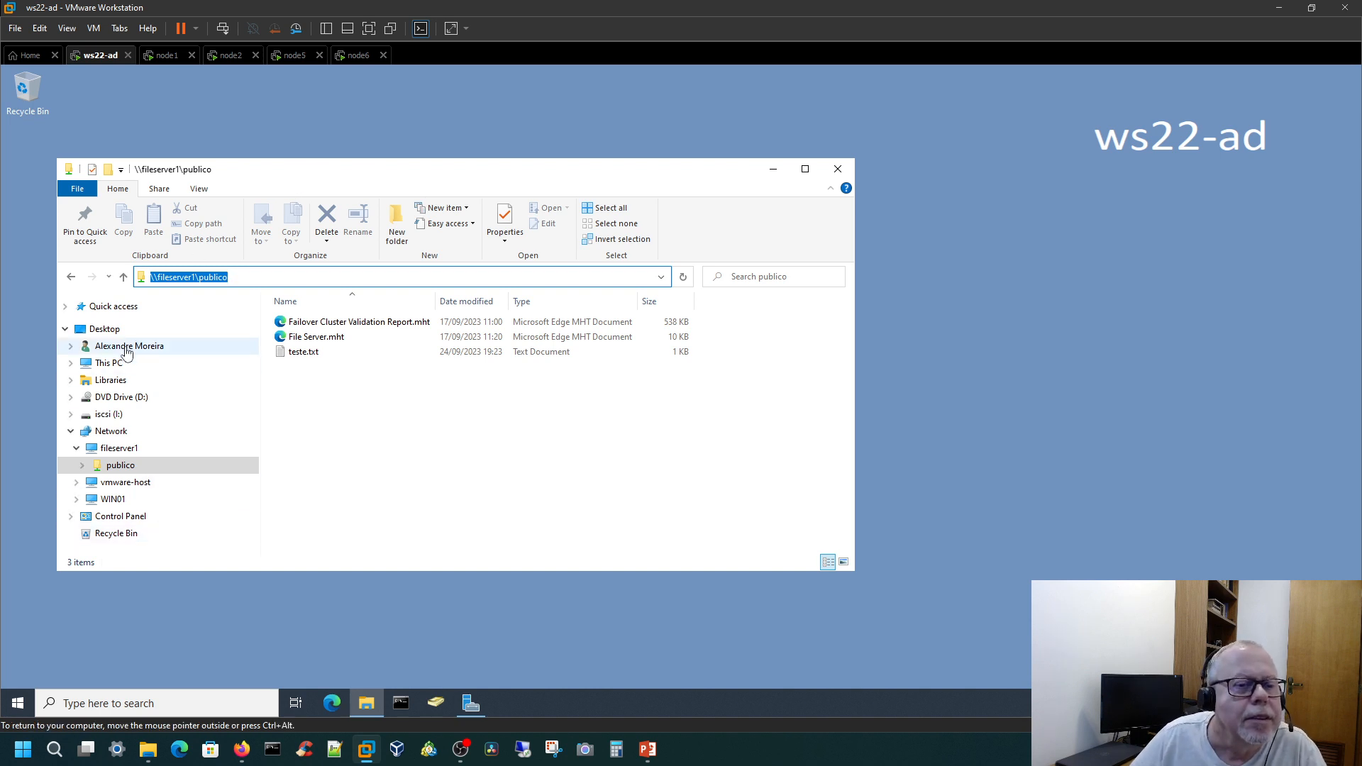
click(119, 469)
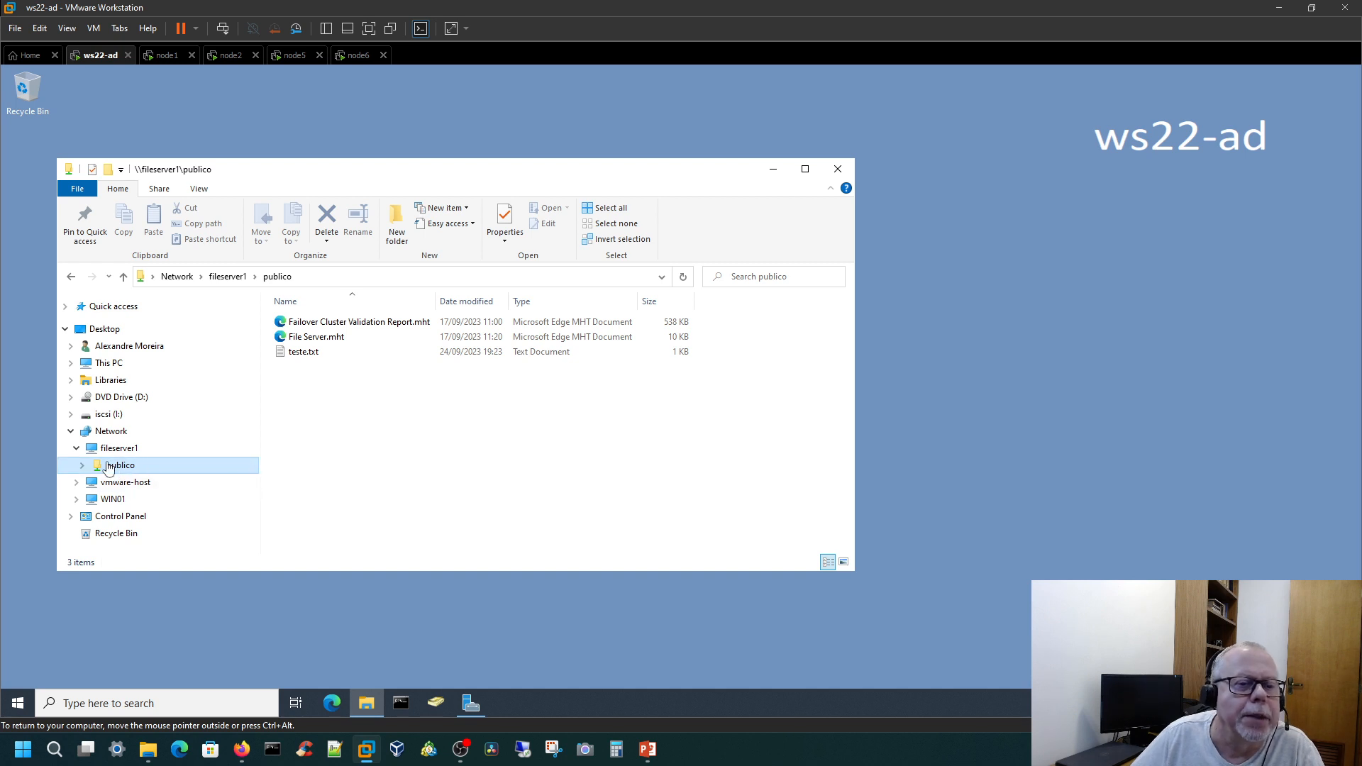
click(301, 357)
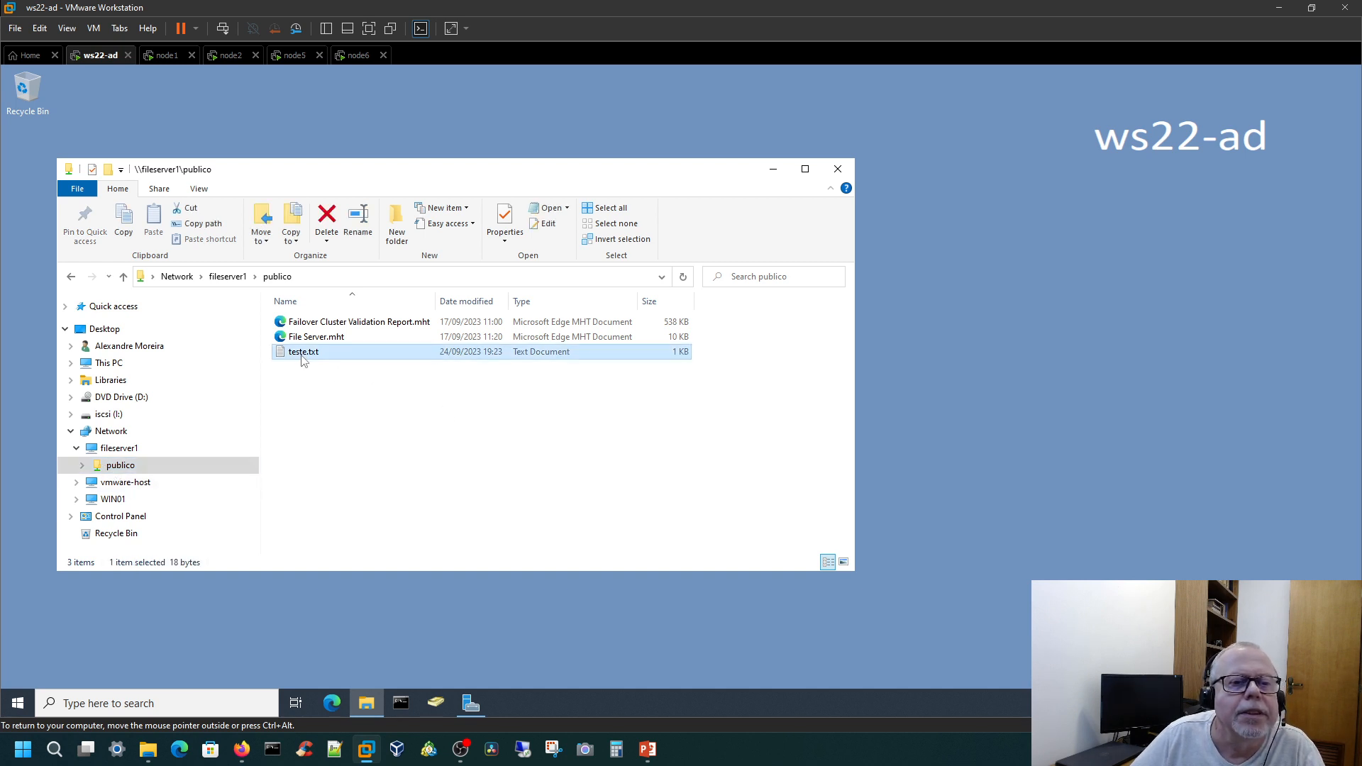
double_click(302, 353)
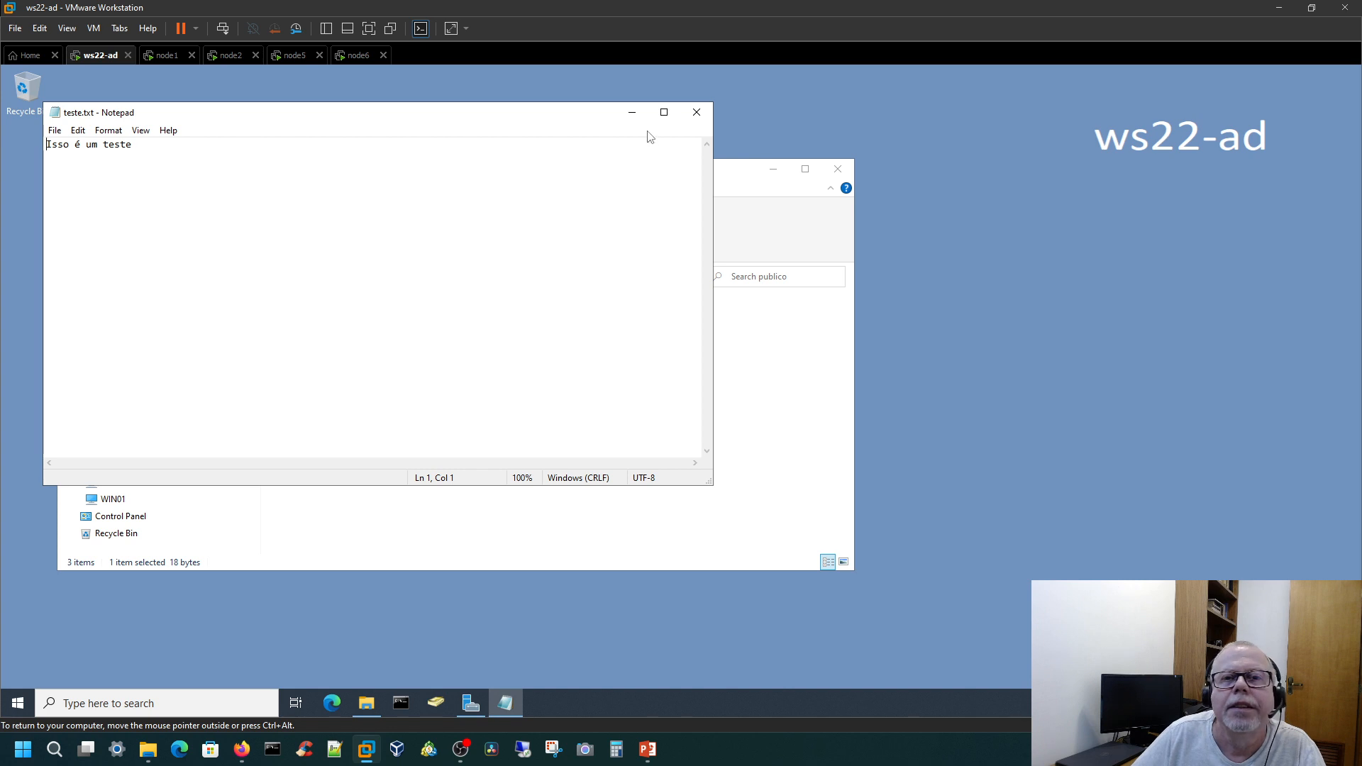
click(697, 112)
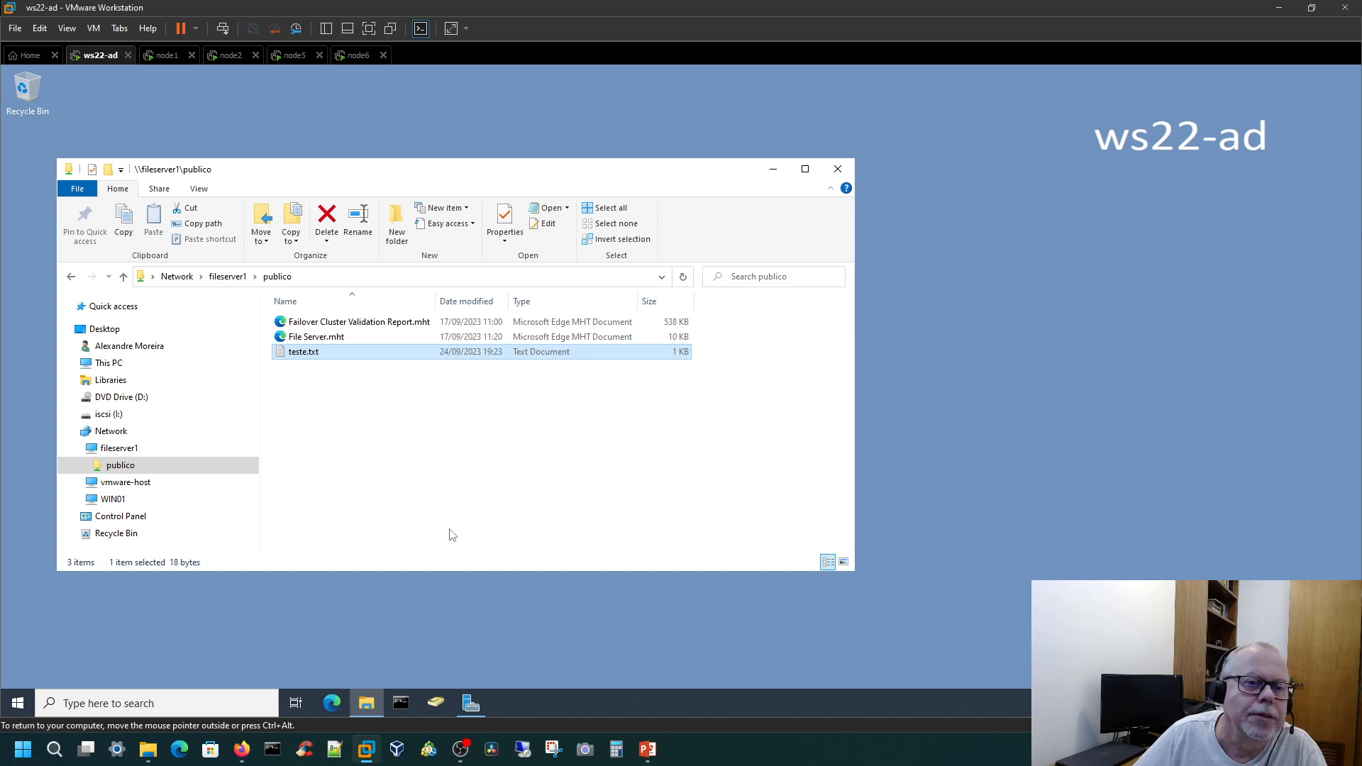
double_click(328, 322)
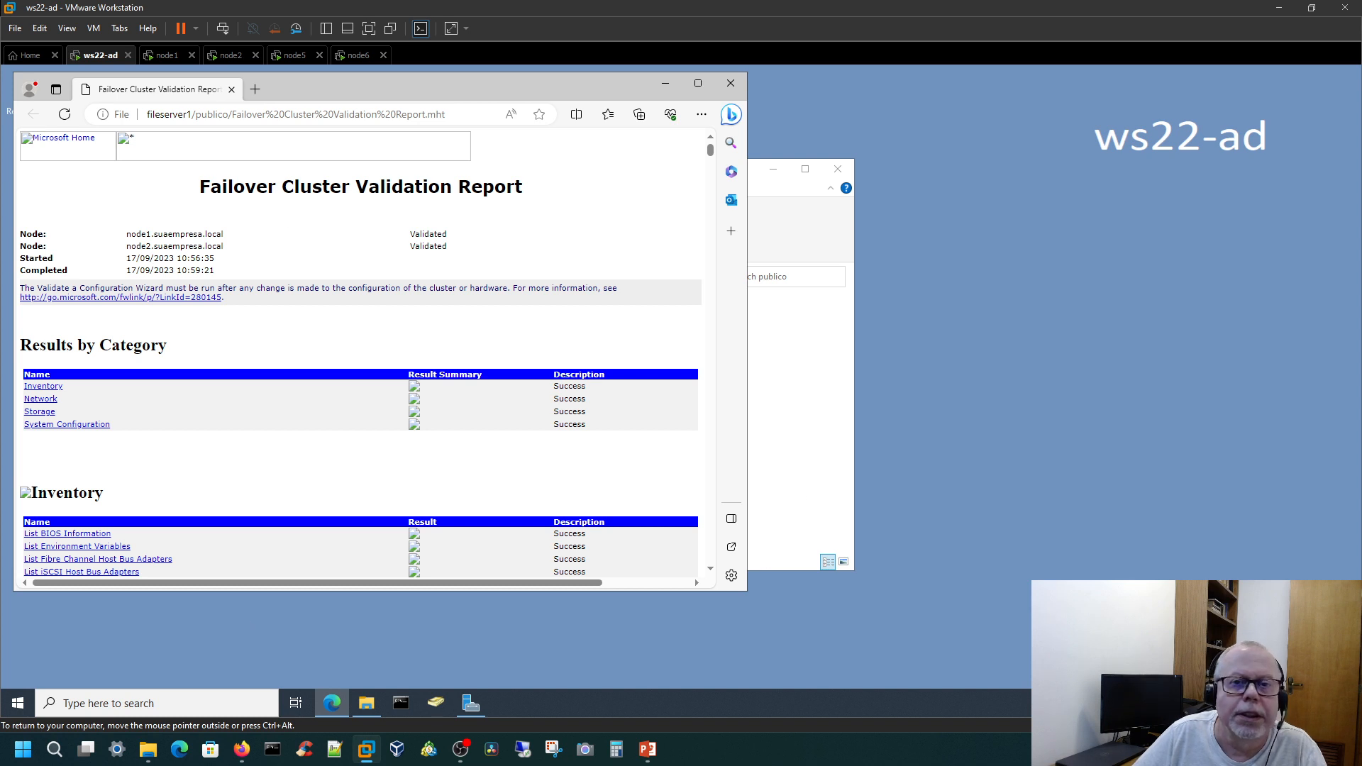
click(738, 88)
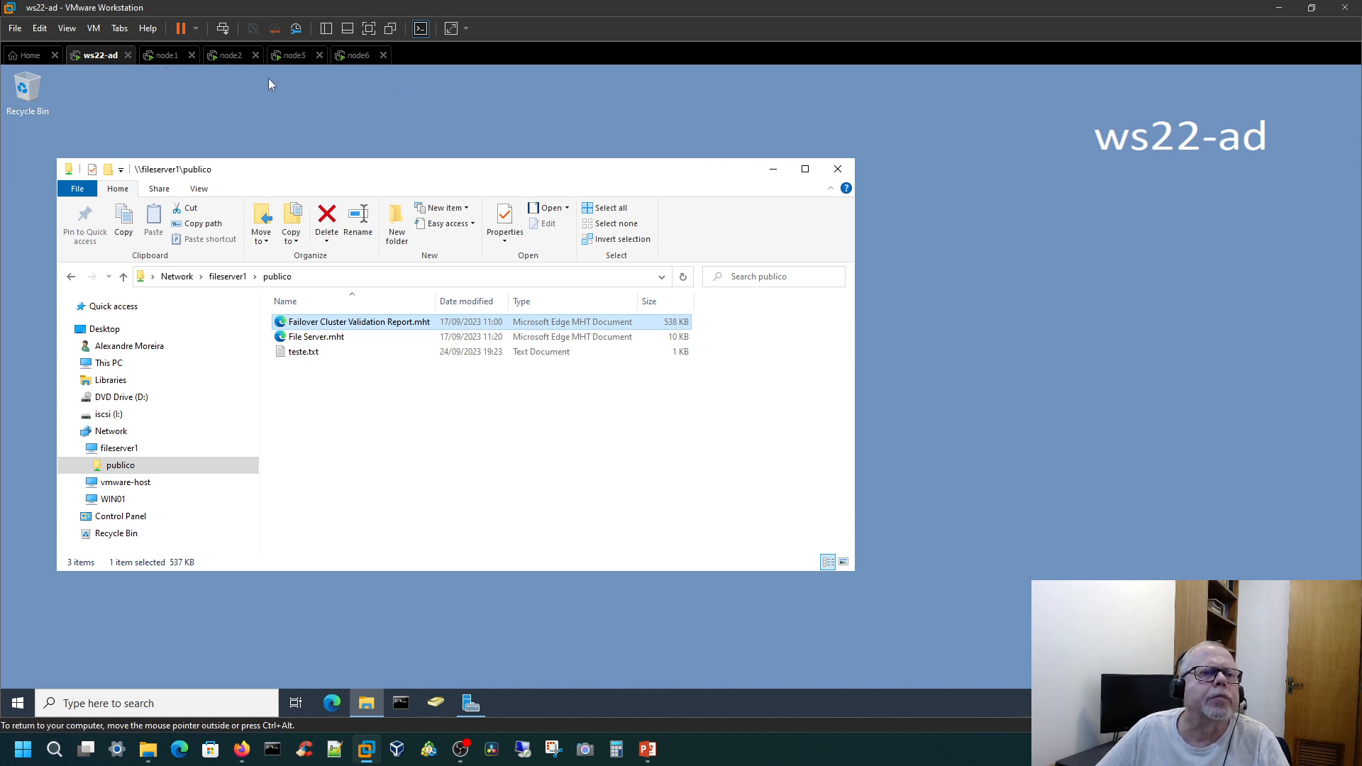
Step: Return to the node5 virtual machine and view the cluster2019 roles in Failover Cluster Manager
click(291, 56)
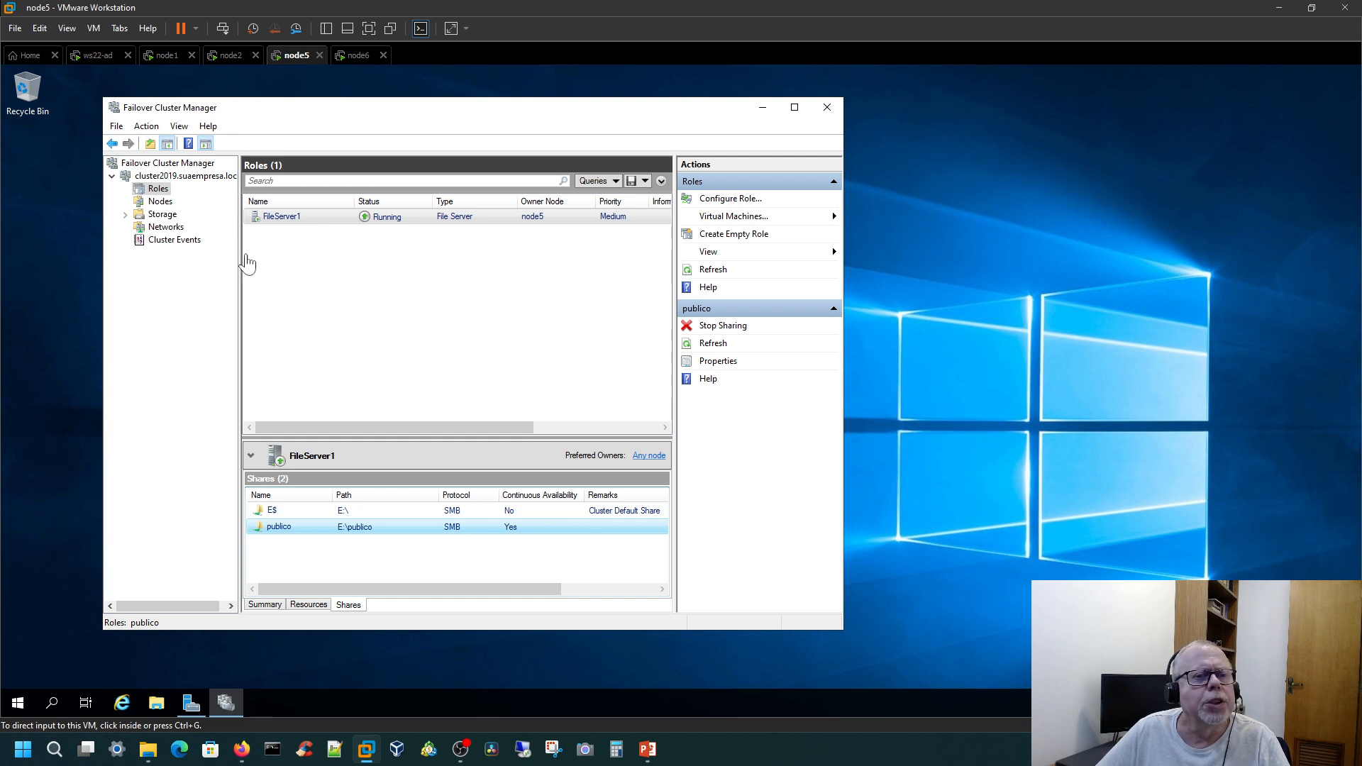
click(341, 273)
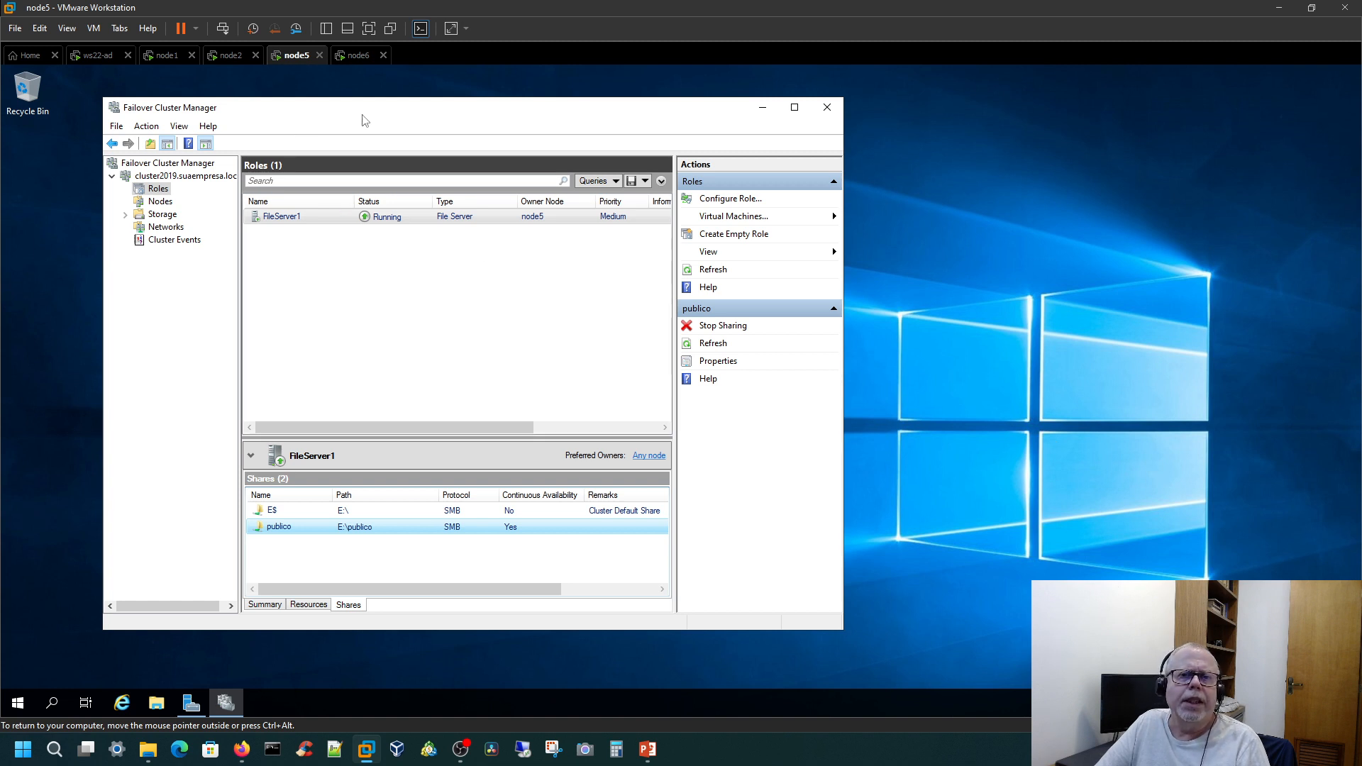
key(ctrl+alt)
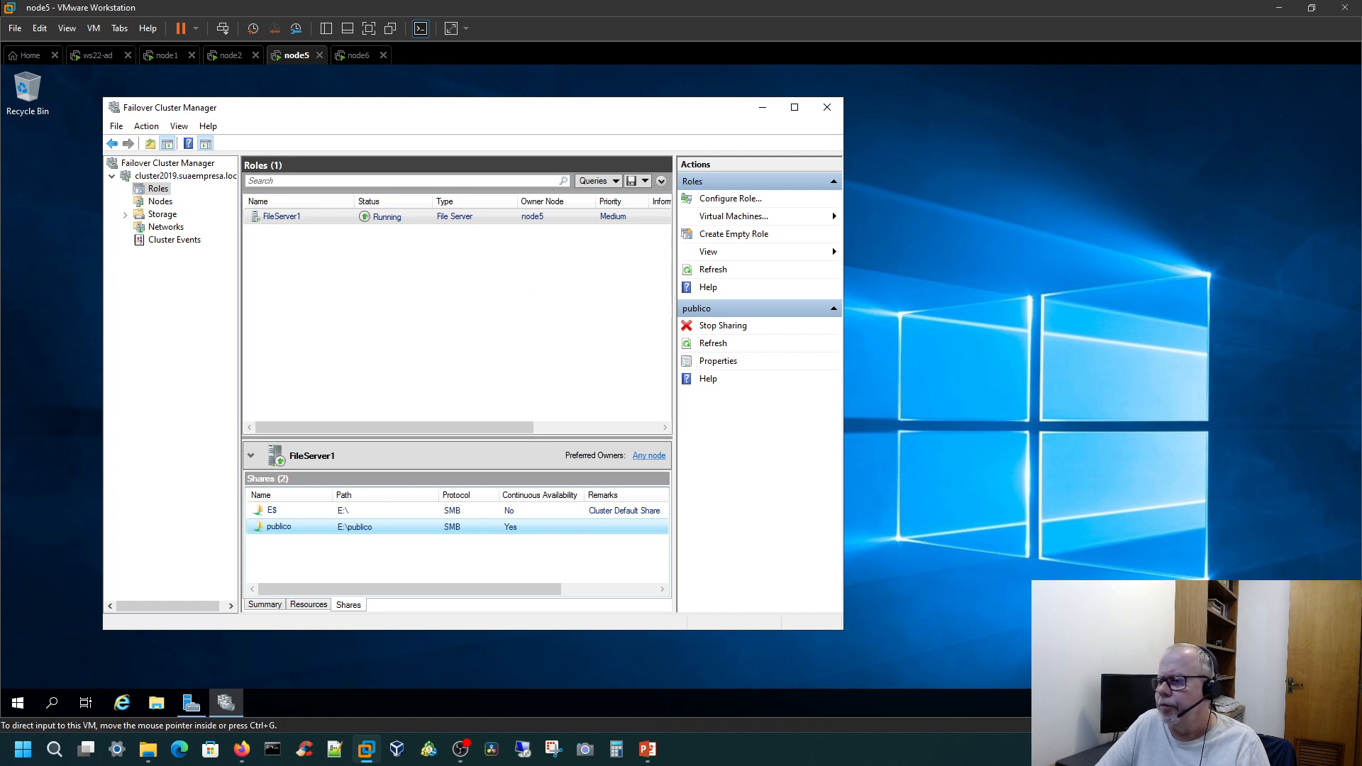